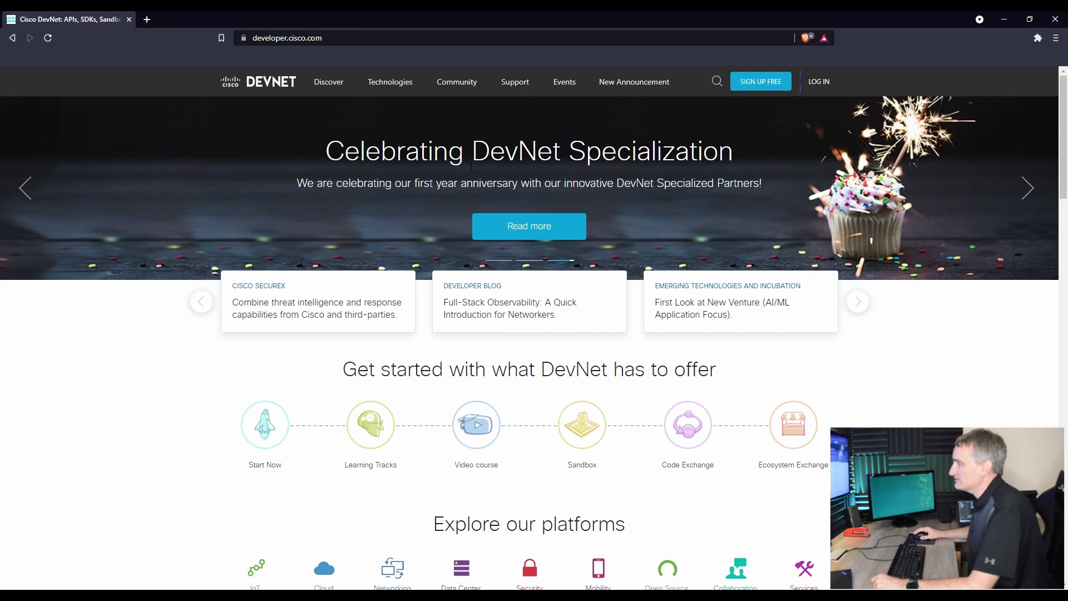
# - Sign in to DevNet with a Cisco ID, entering the account e-mail and credentials
pyautogui.click(812, 91)
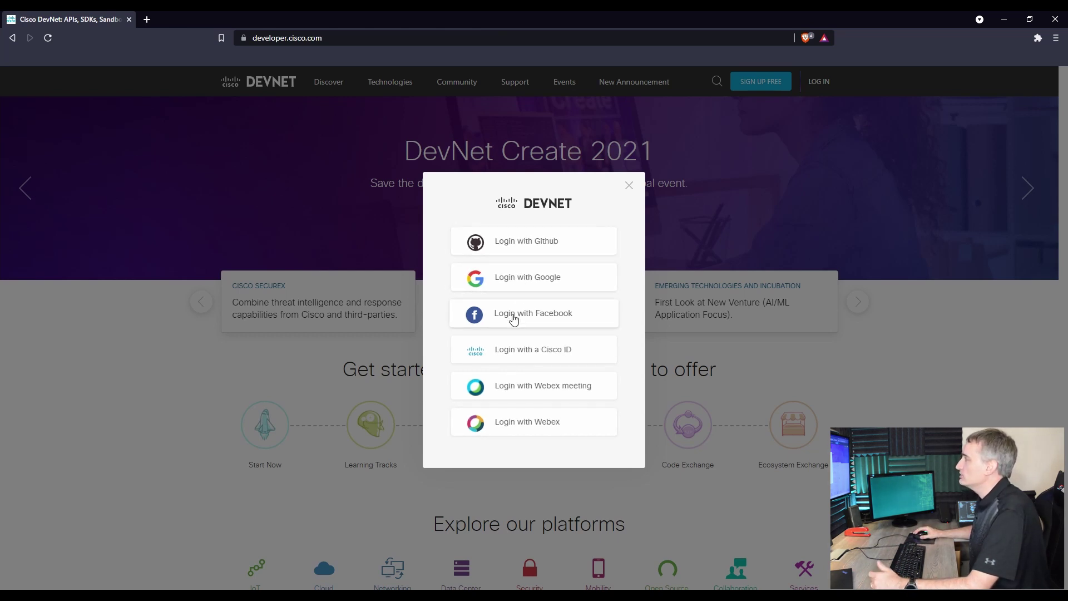
pyautogui.click(512, 353)
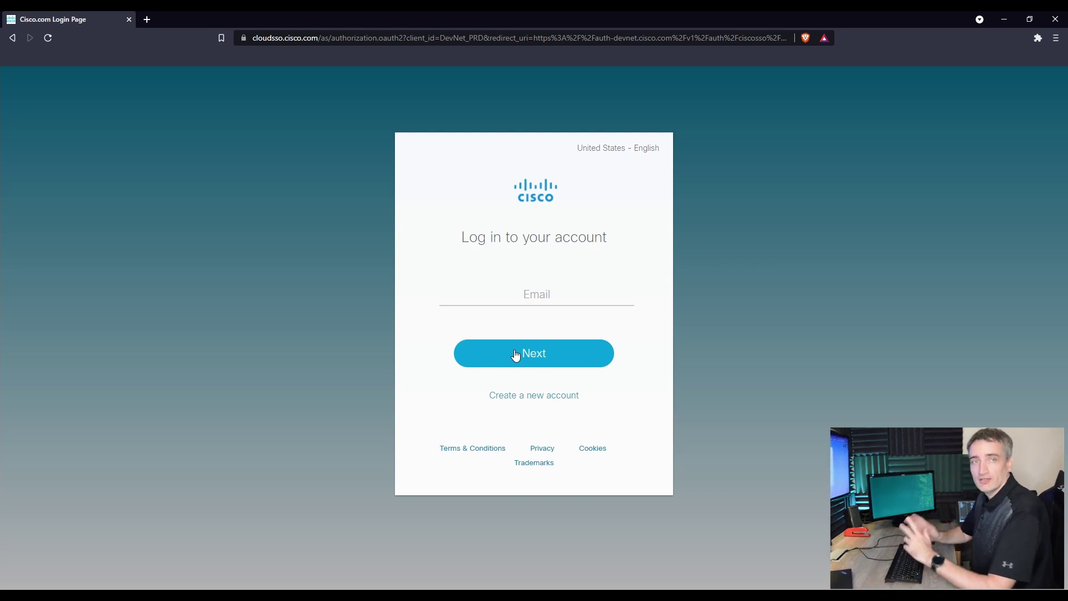
pyautogui.click(524, 293)
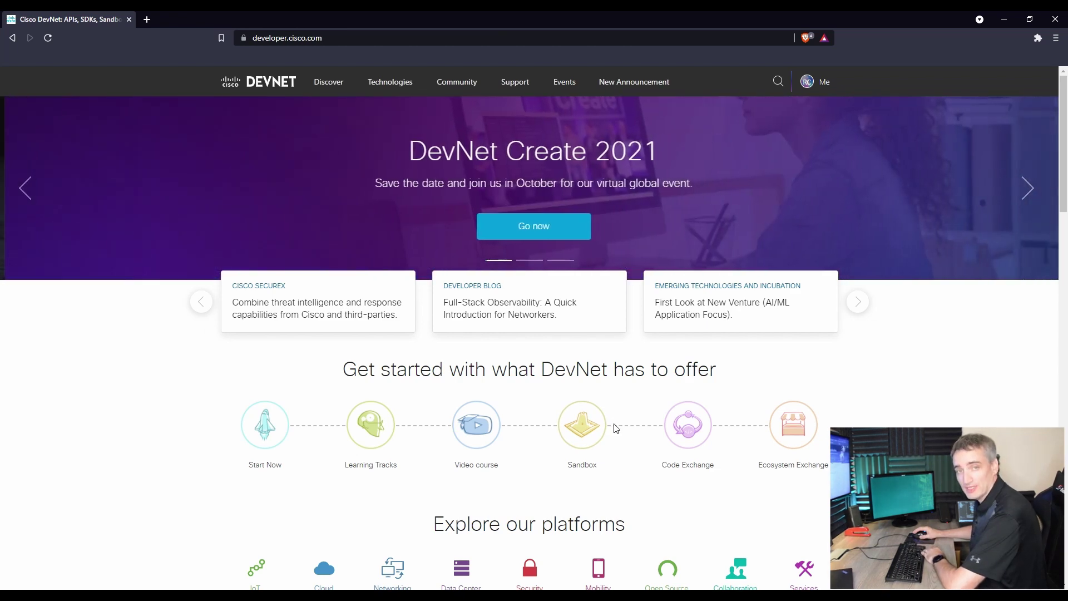
# - Go to DevNet Sandbox, open the Data Center sandbox documentation, and browse all Data Center sandboxes
pyautogui.click(583, 433)
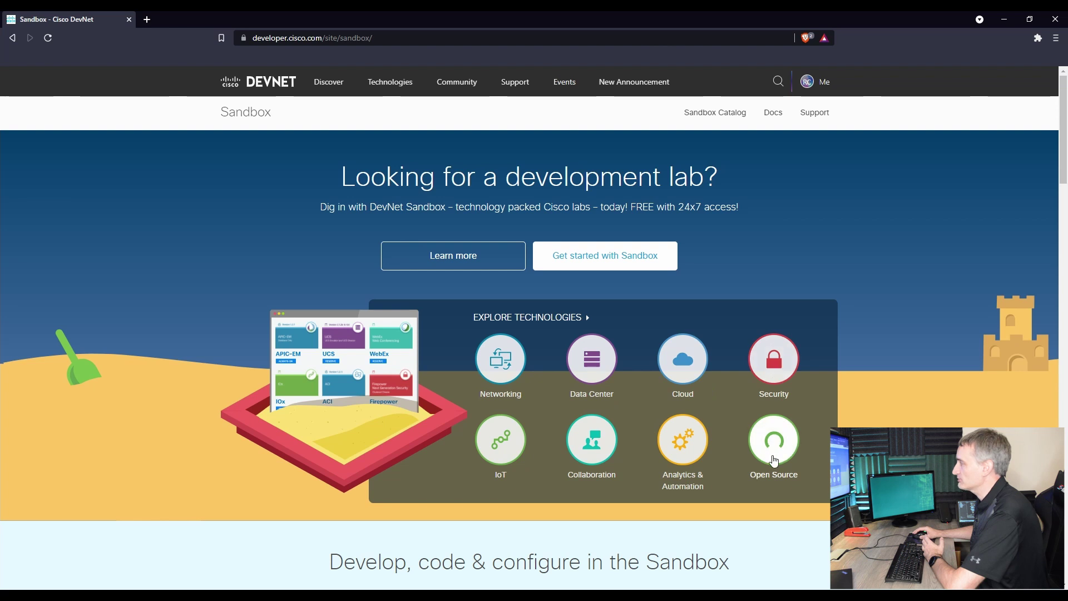
pyautogui.click(603, 378)
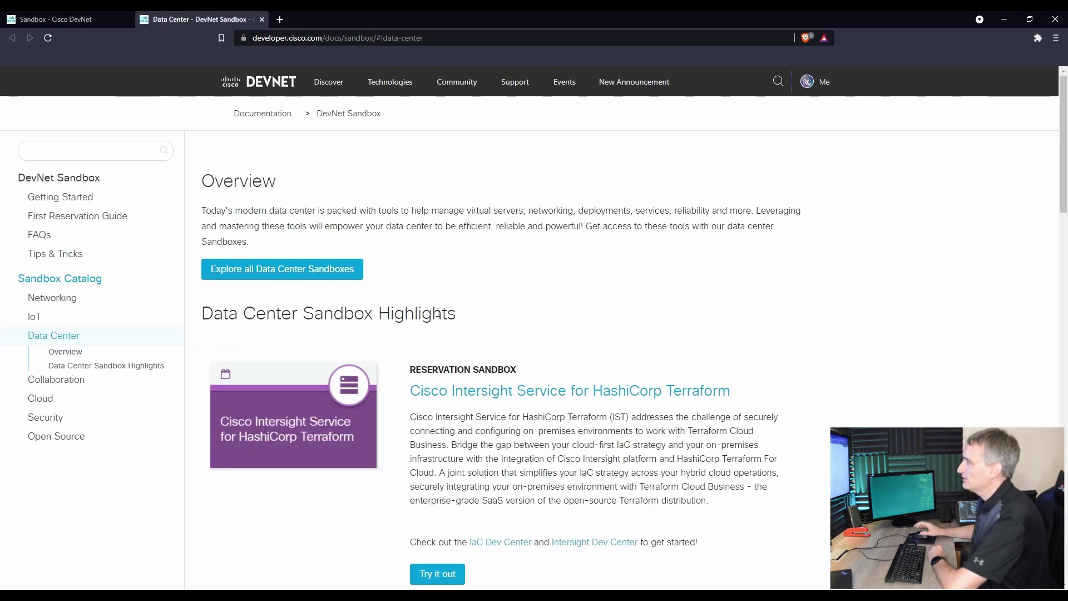
pyautogui.scroll(-15, 437, 313)
pyautogui.scroll(15, 421, 372)
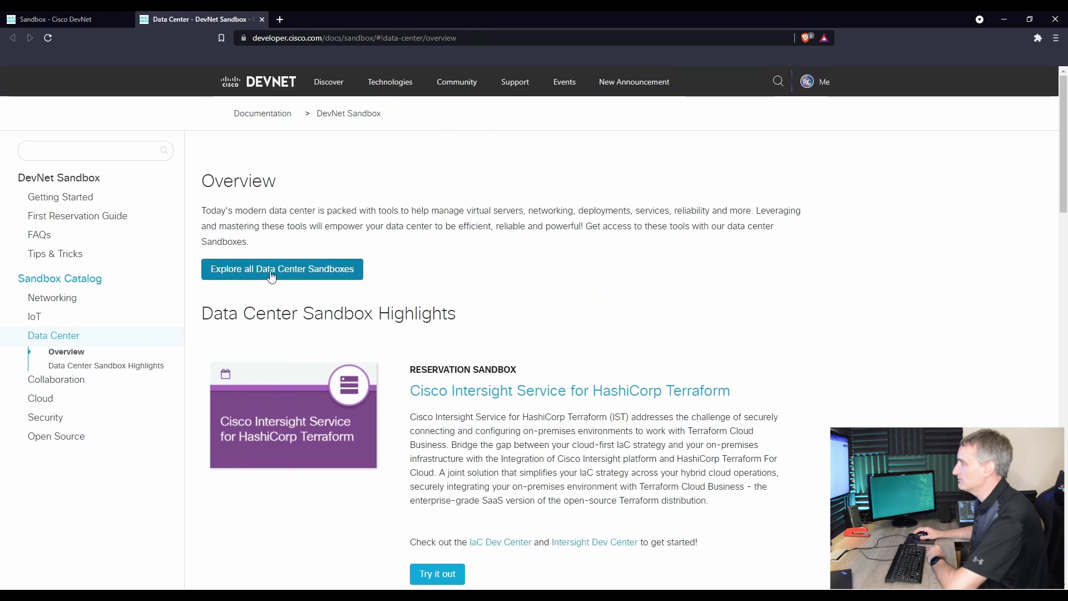
pyautogui.click(271, 272)
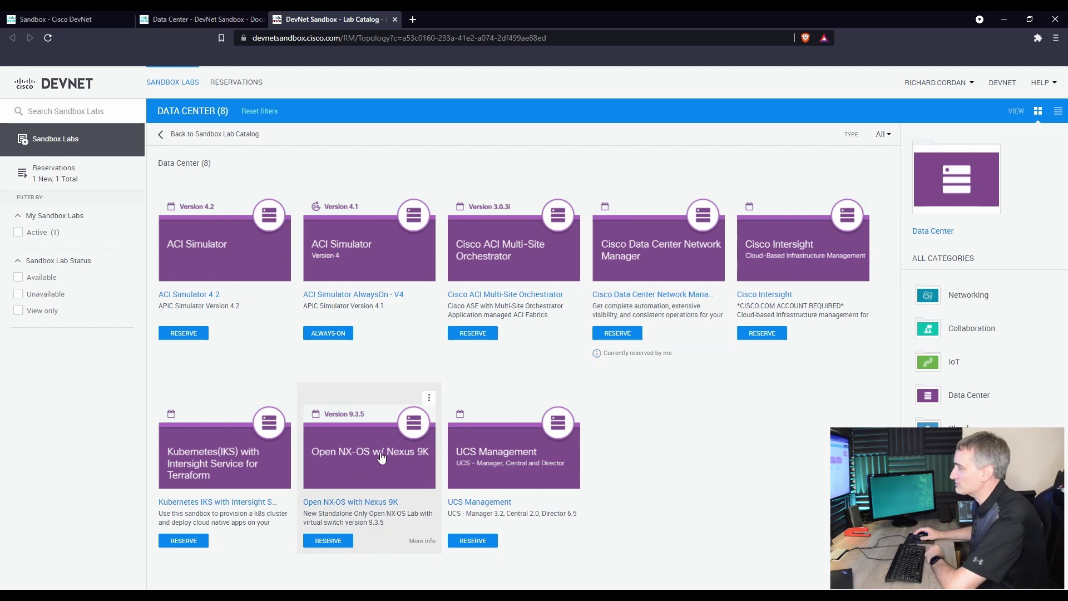
# - Open the Cisco Data Center Network Manager lab and scroll its instructions to Access Details
pyautogui.click(651, 264)
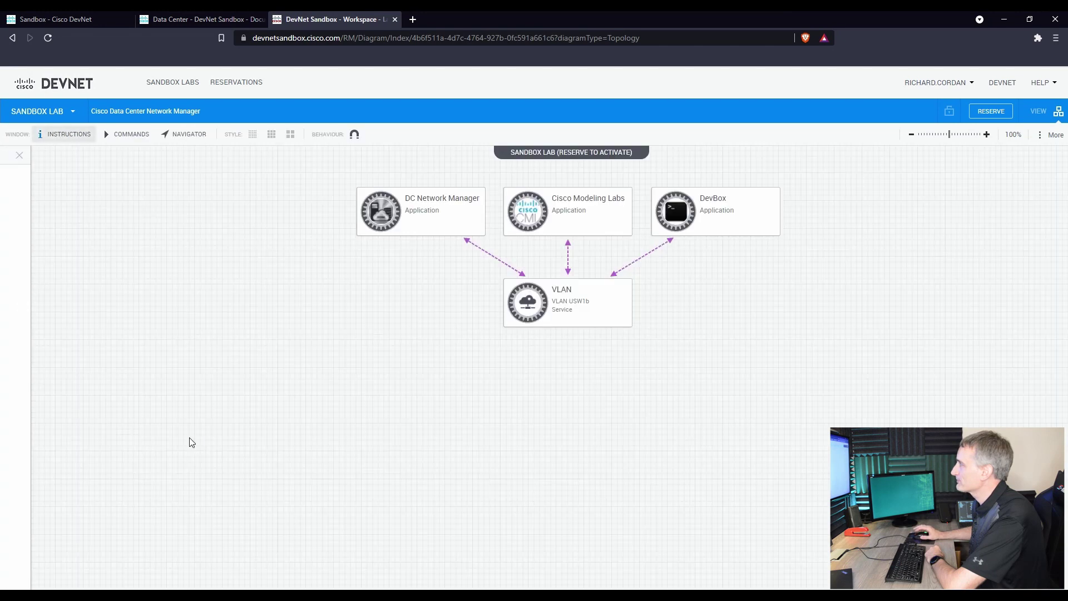
pyautogui.scroll(-5, 122, 386)
pyautogui.scroll(-1, 121, 386)
pyautogui.scroll(-6, 132, 220)
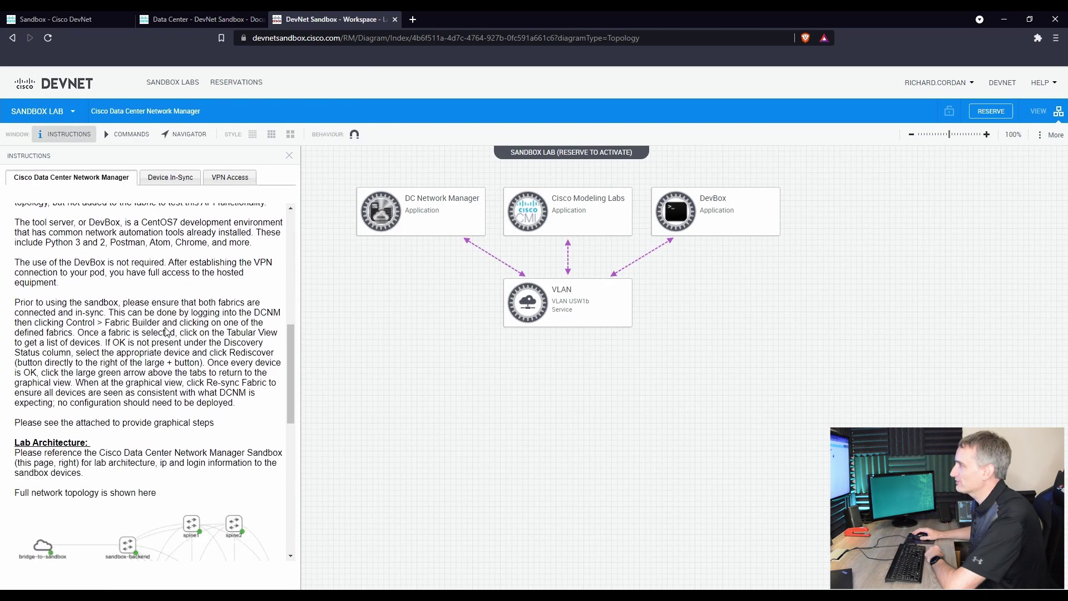
pyautogui.scroll(-2, 156, 381)
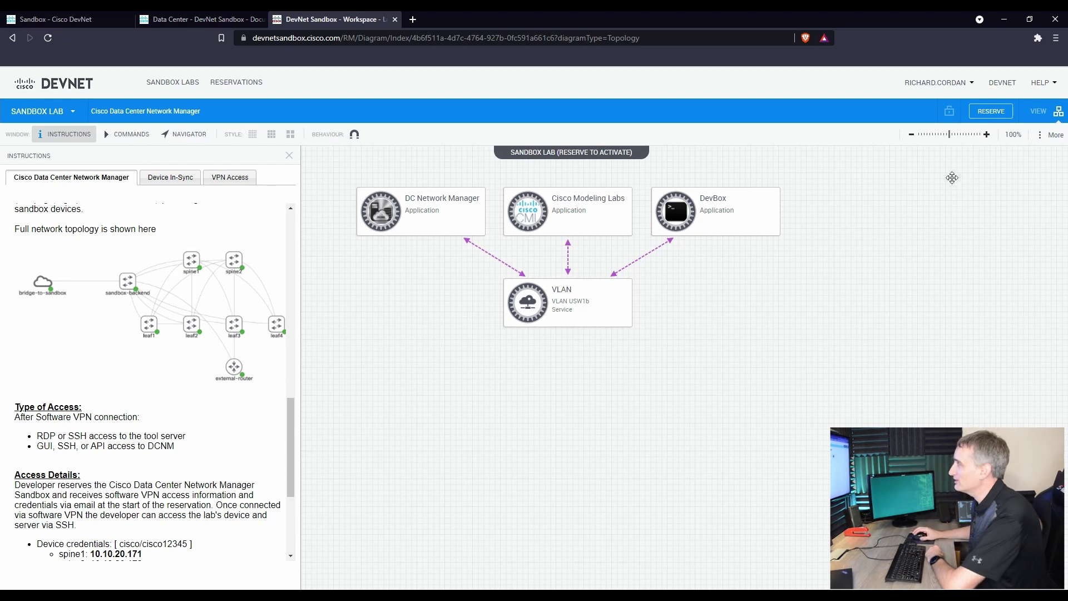
pyautogui.scroll(1, 952, 169)
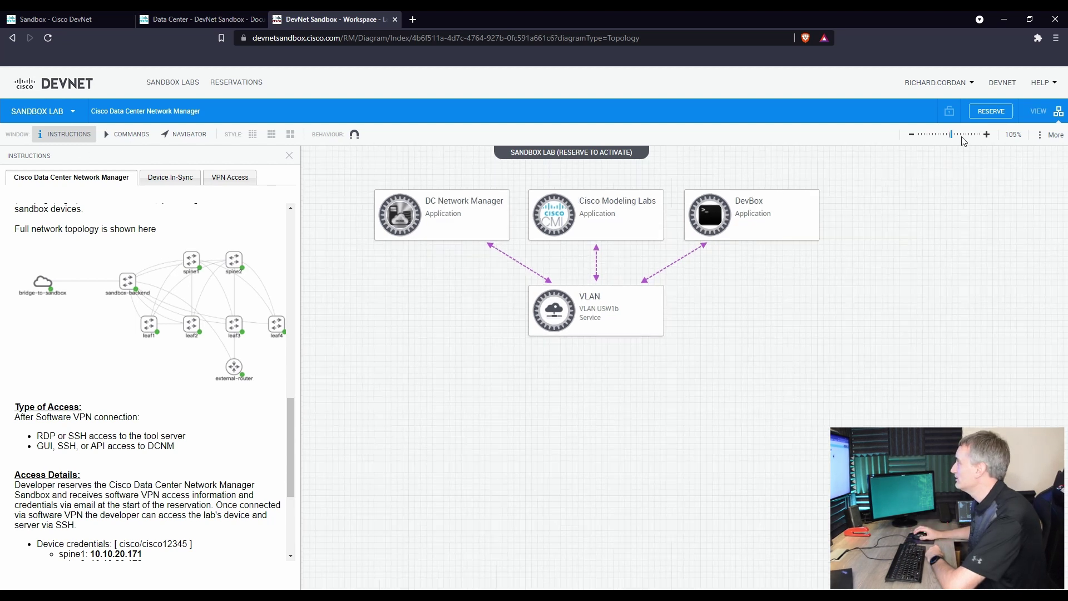
# - Start a new reservation for this sandbox, cancel it, and return to the lab catalog
pyautogui.click(983, 114)
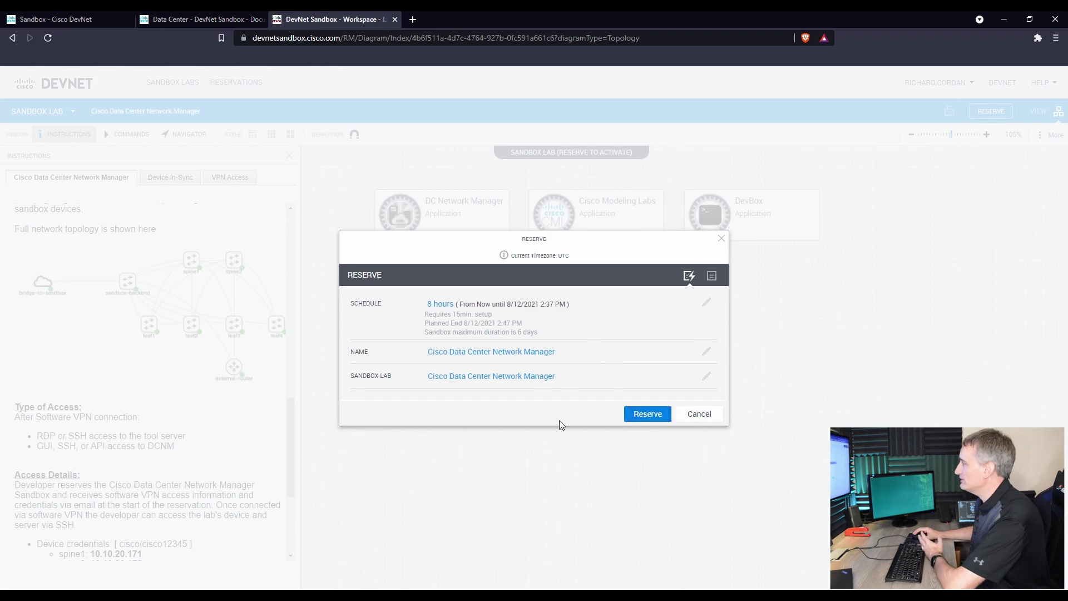
pyautogui.click(703, 416)
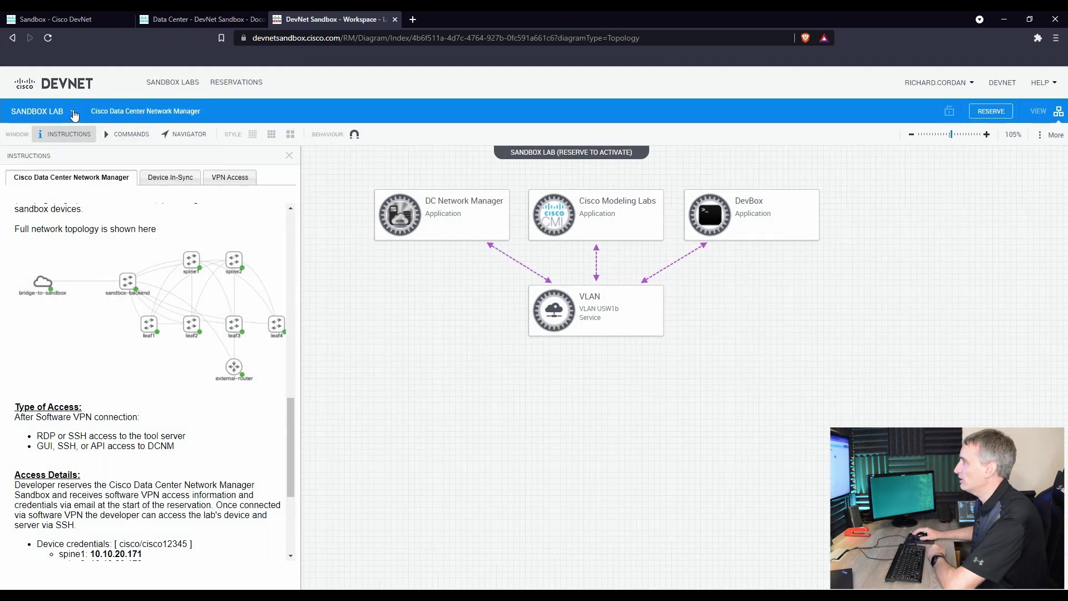
pyautogui.click(73, 113)
pyautogui.click(172, 84)
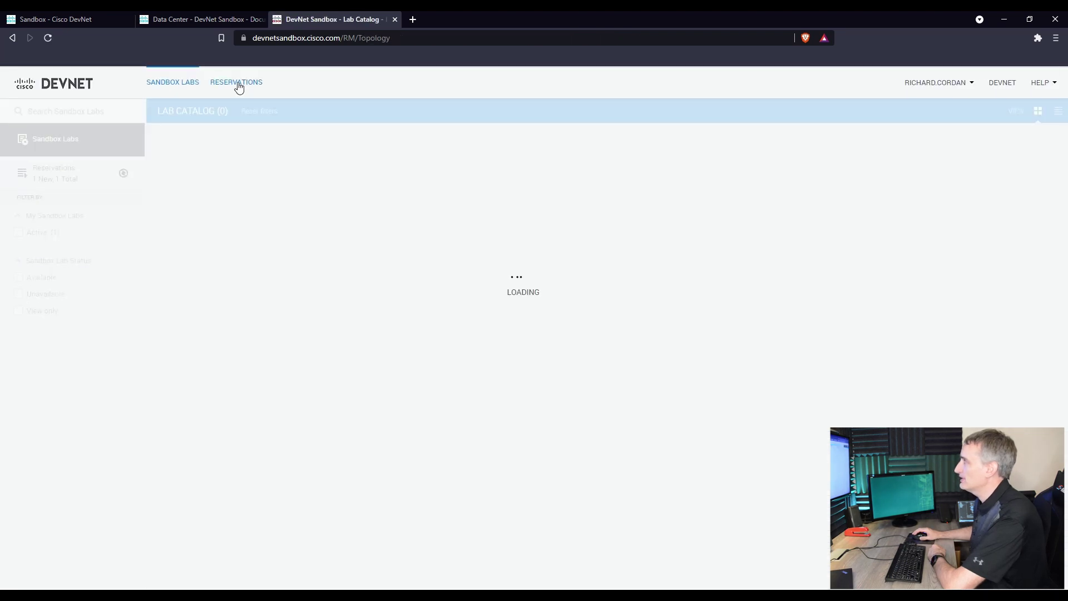
# - Open the active Cisco Data Center Network Manager reservation from the Reservations list
pyautogui.click(47, 177)
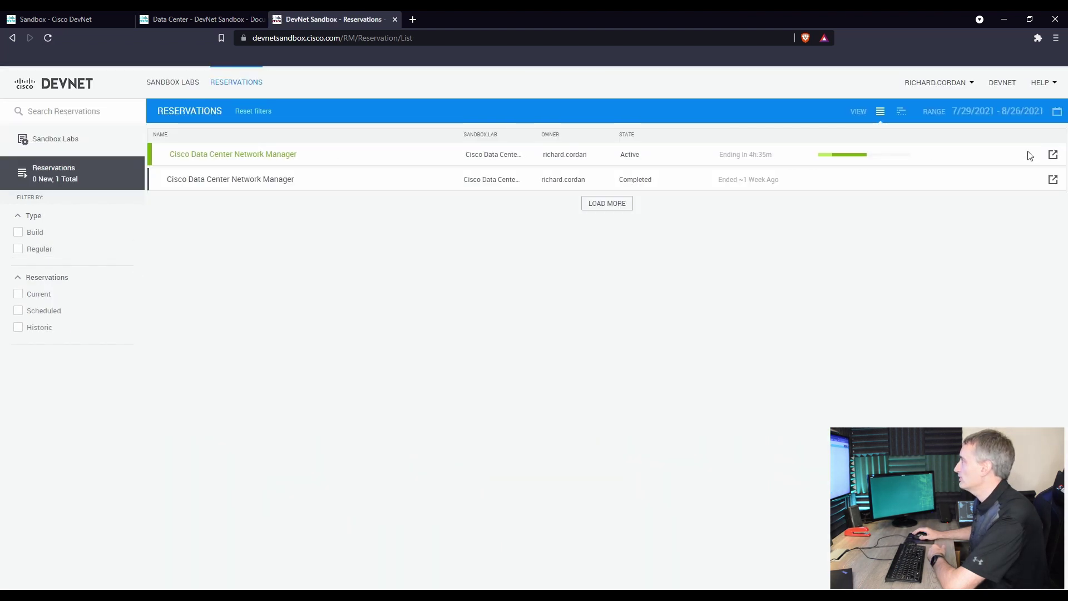
pyautogui.click(1054, 156)
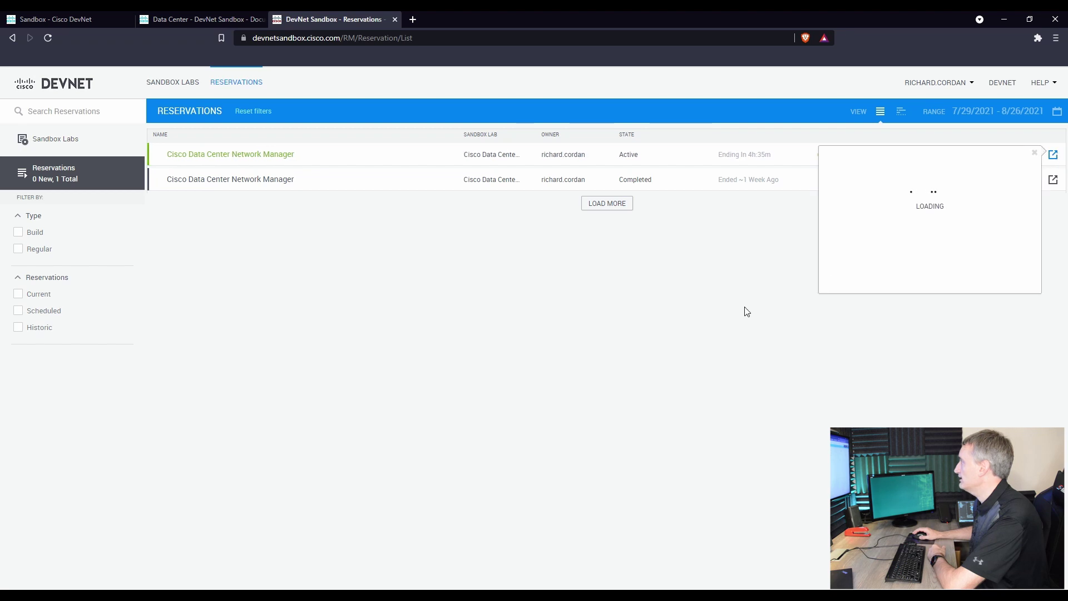
pyautogui.click(259, 161)
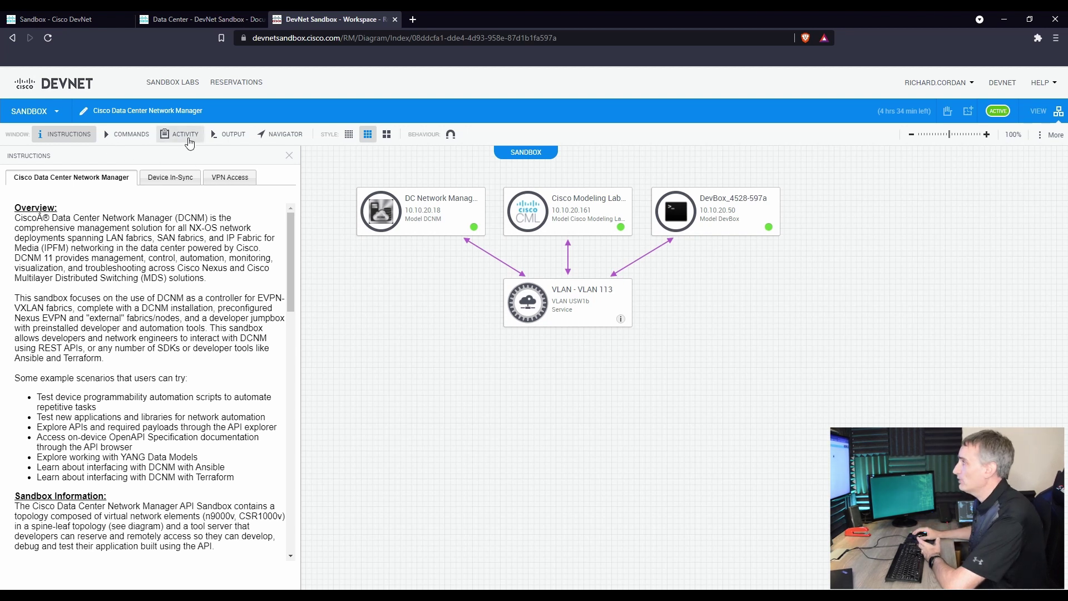
# - Show the lab's output log and highlight the VPN connection details and network value
pyautogui.click(231, 137)
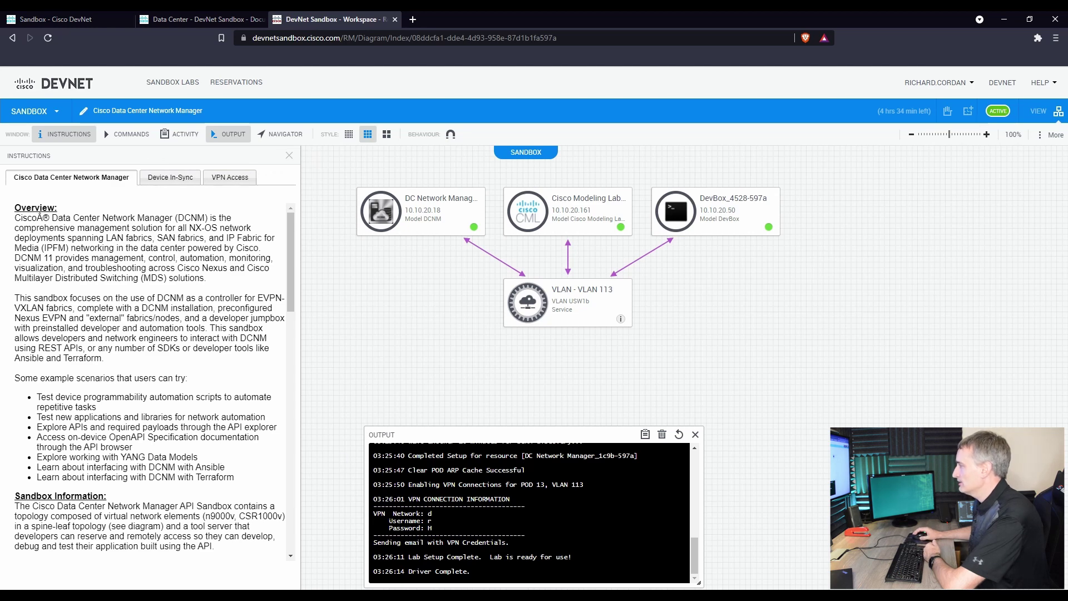
pyautogui.moveTo(374, 515); pyautogui.dragTo(445, 516)
pyautogui.click(464, 530)
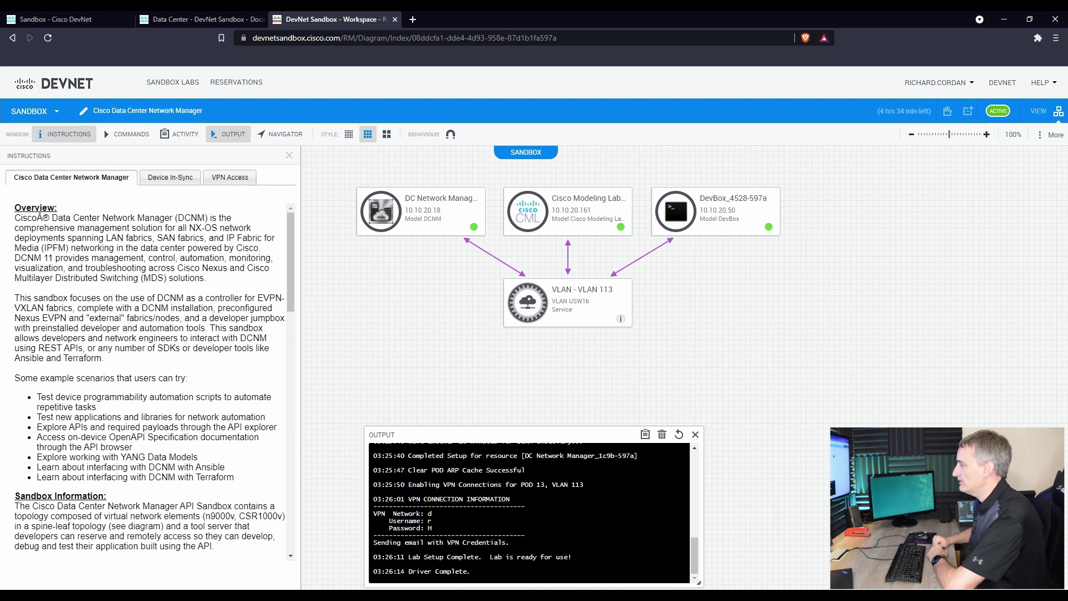
pyautogui.moveTo(607, 513); pyautogui.dragTo(427, 513)
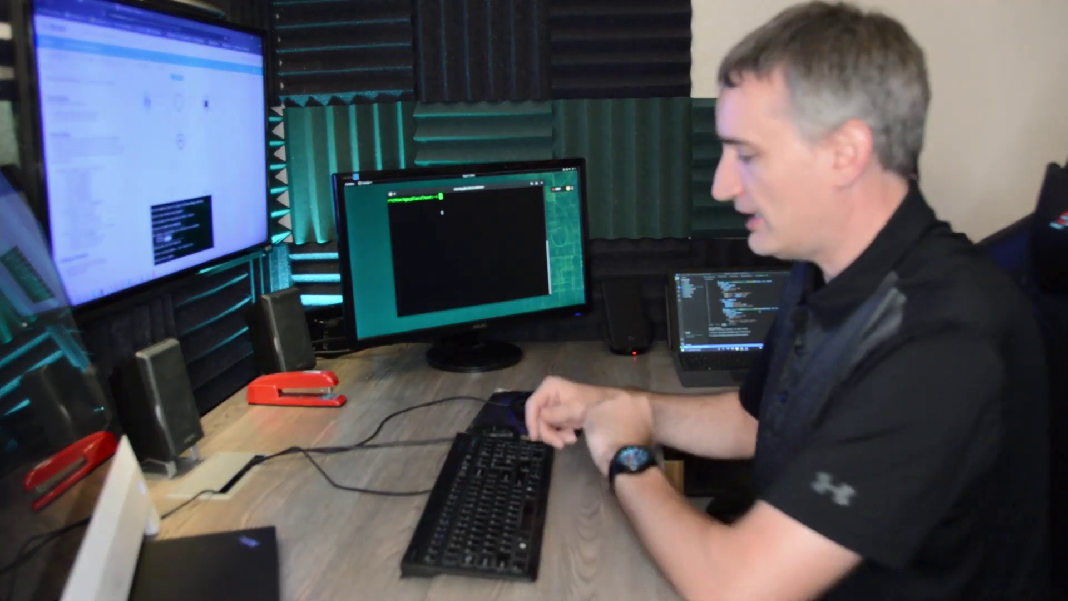
pyautogui.write('ssh')
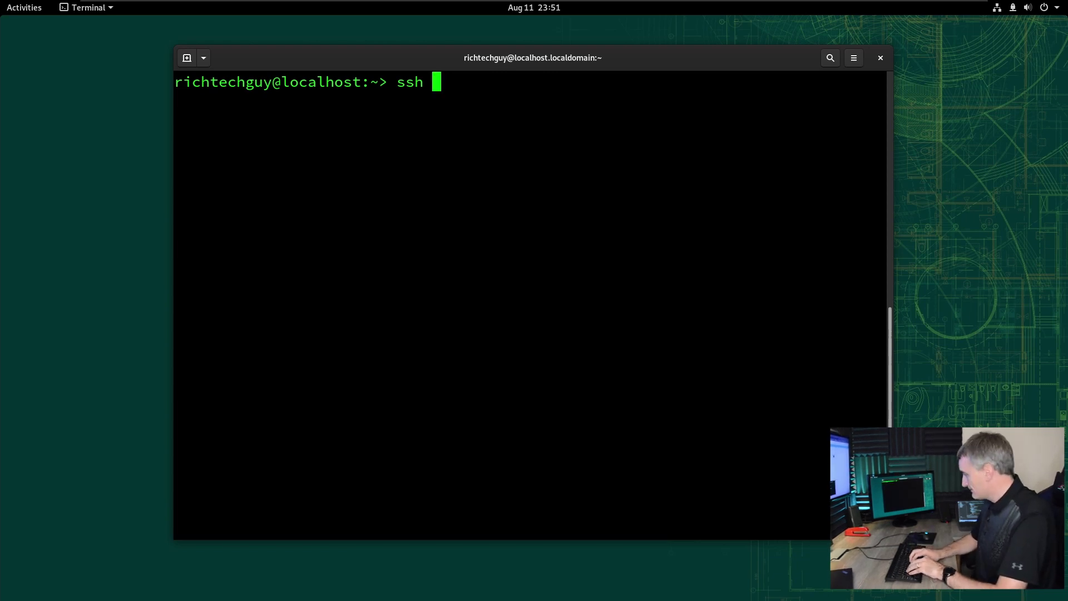
pyautogui.write('cisco')
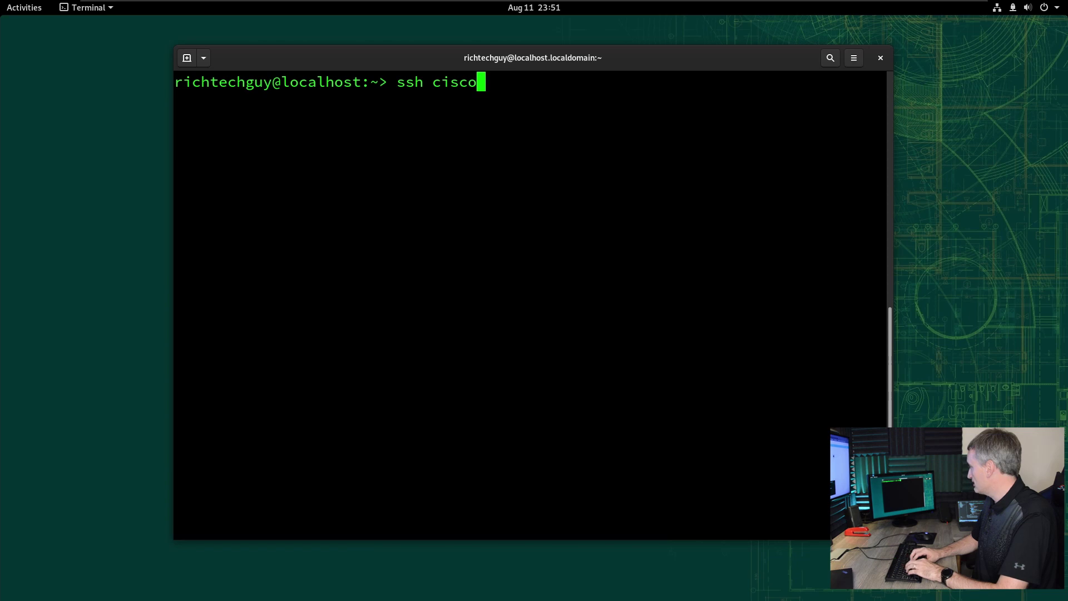
pyautogui.write('@10.10.20.173')
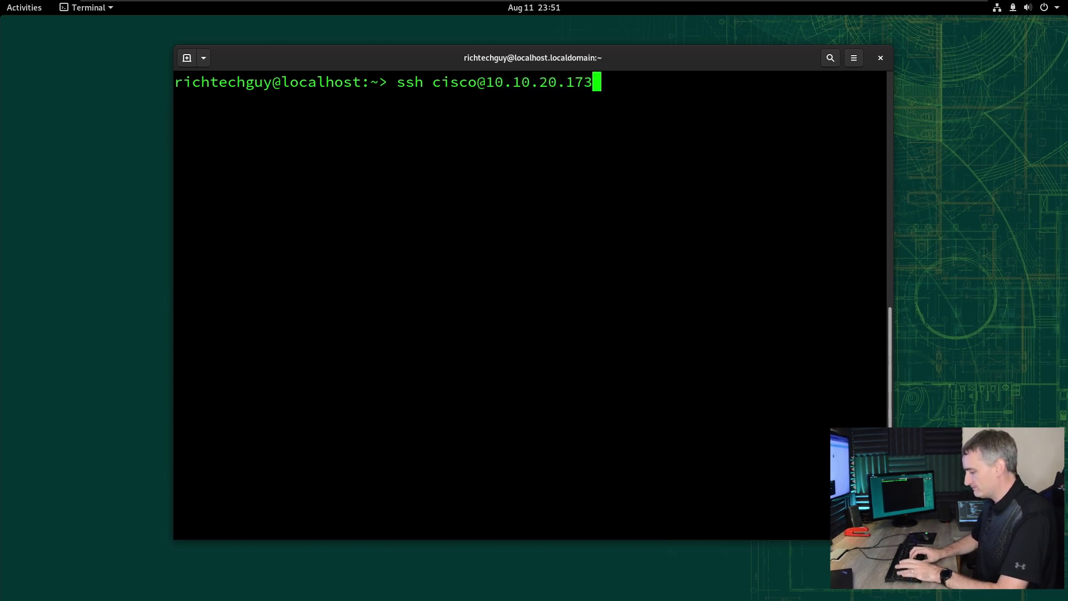
pyautogui.press('Return')
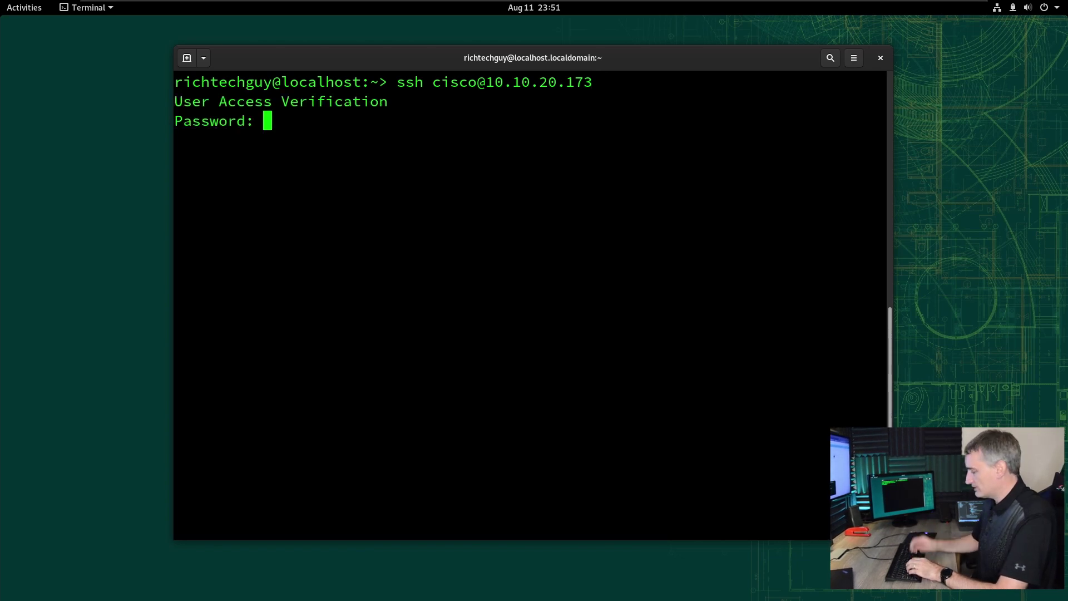
pyautogui.press('Return')
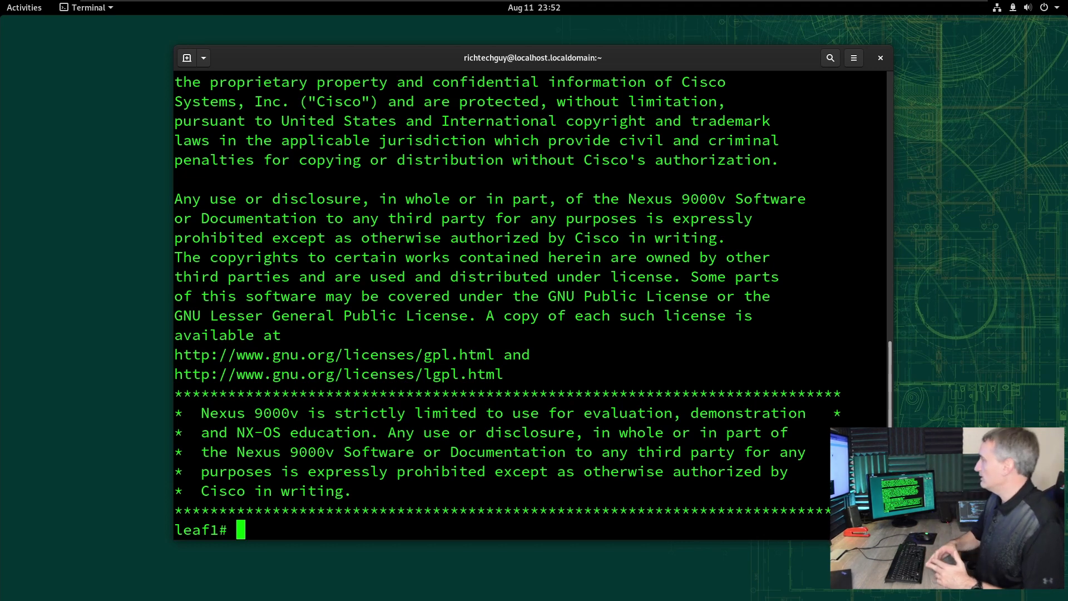
# - On leaf1, list OSPF neighbors with 'sh ip ospf neigh' and run 'sh bgp l2vpn evpn sum'
pyautogui.write('sh ip osp')
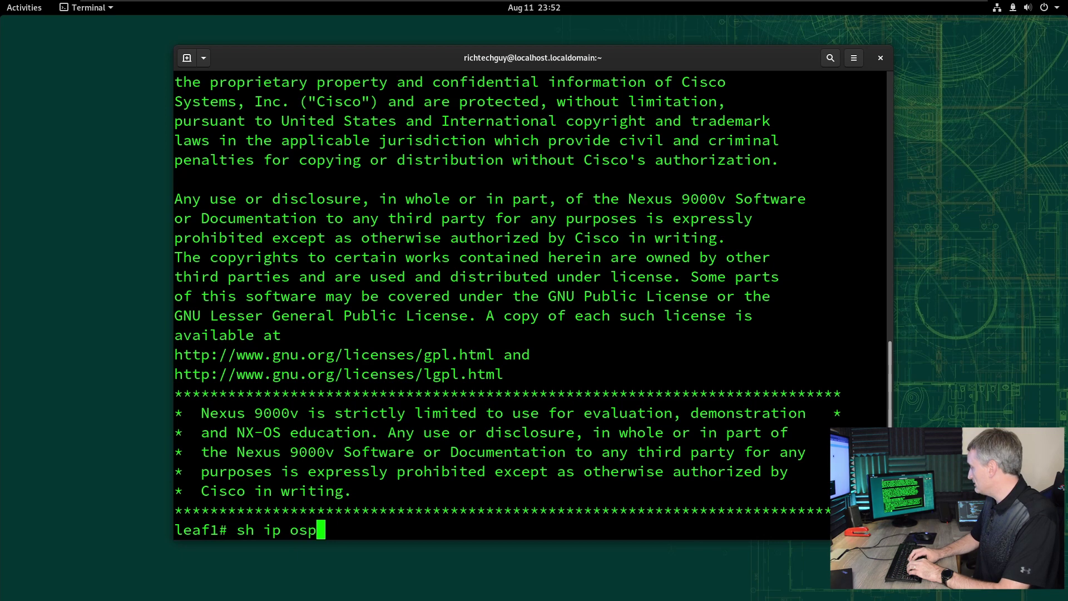
pyautogui.write('f neigh')
pyautogui.press('Return')
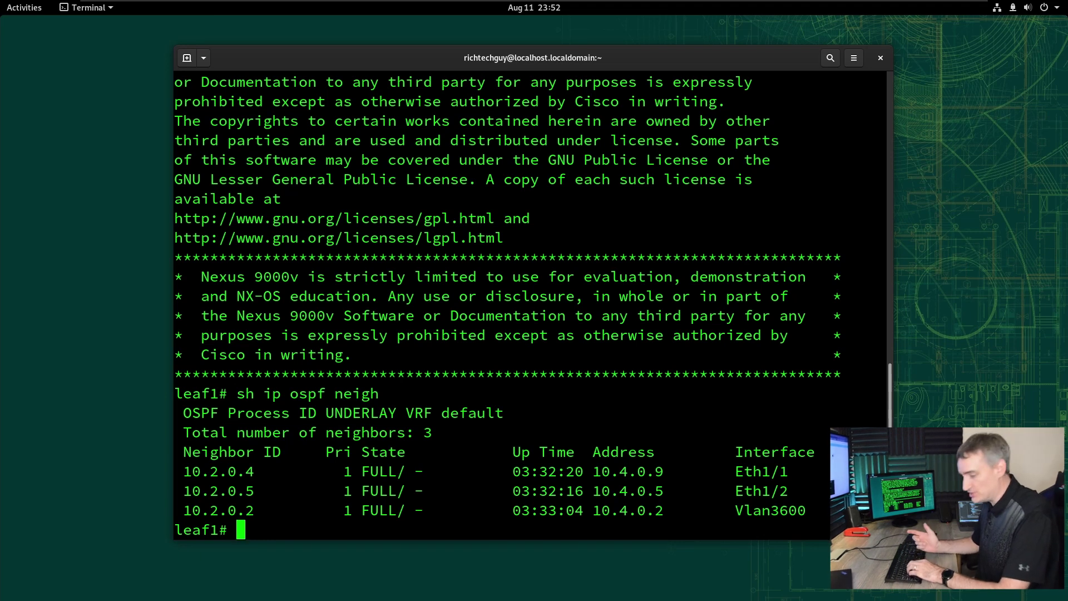
pyautogui.write('sh bgp ')
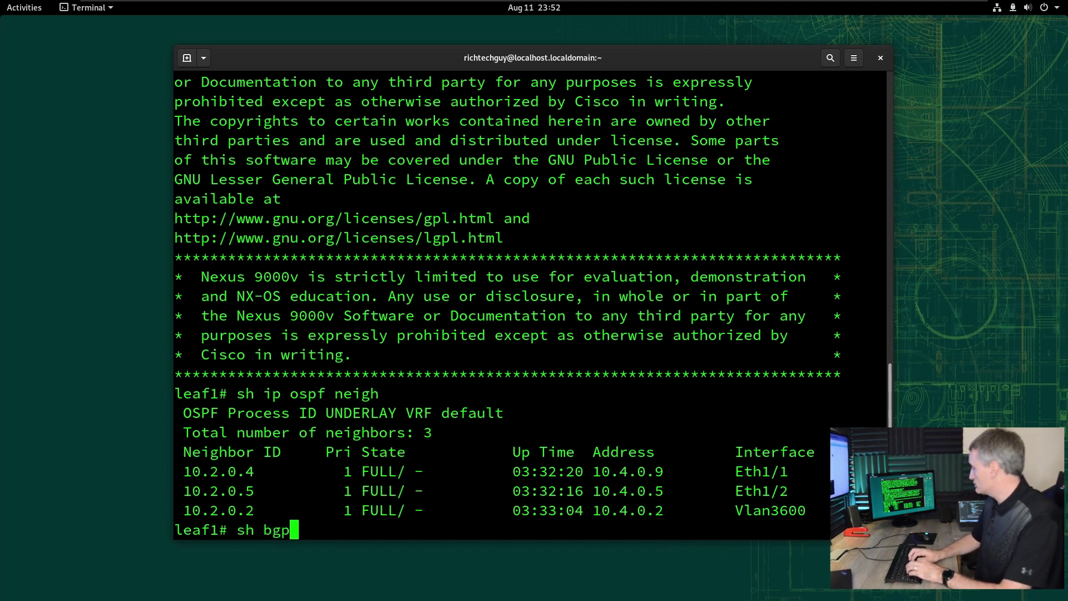
pyautogui.write('l2')
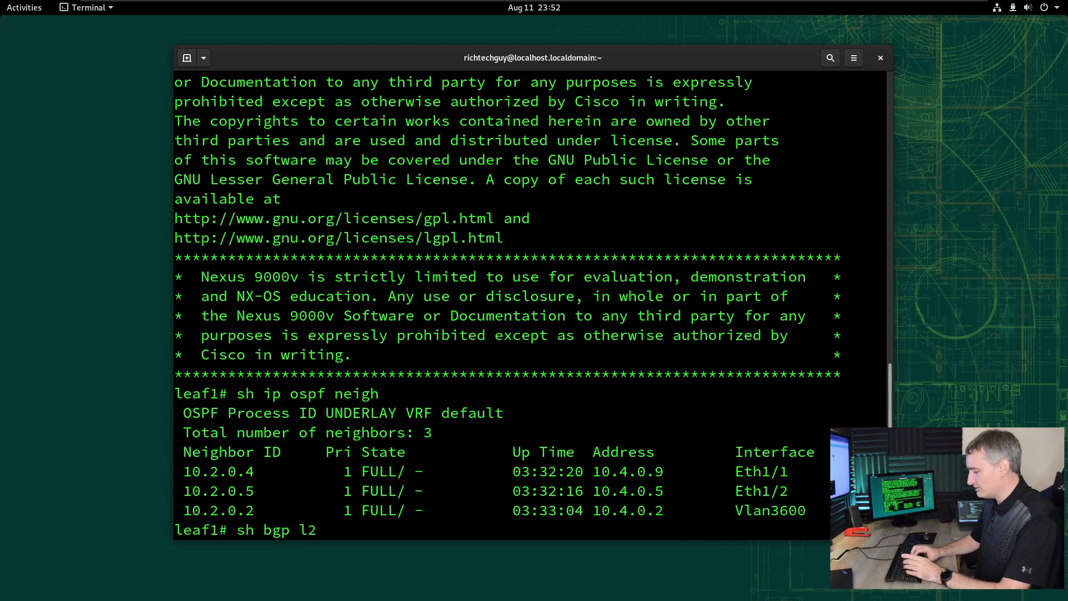
pyautogui.write('e')
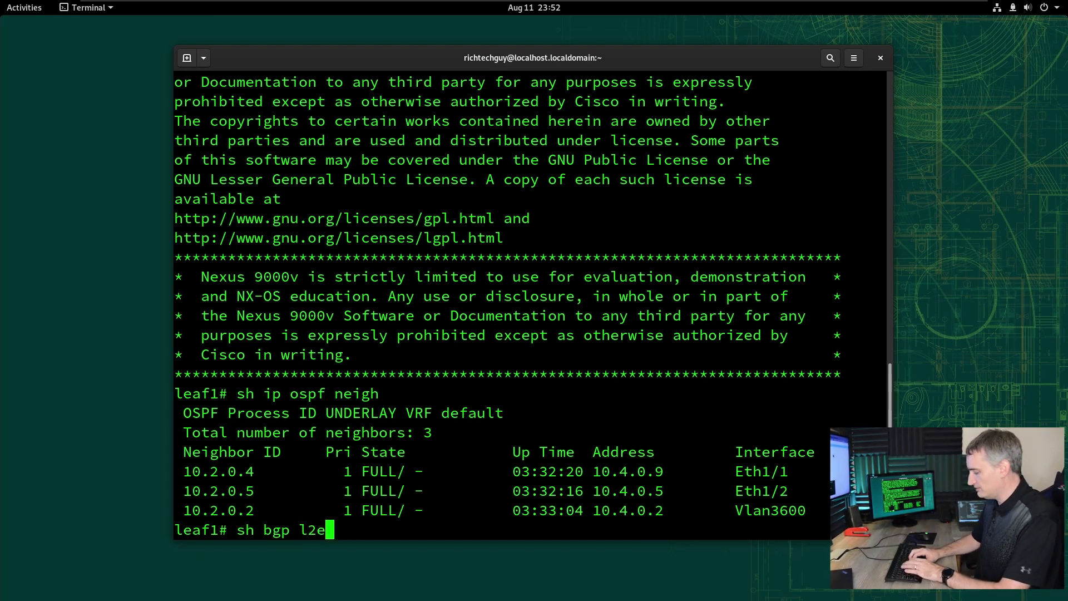
pyautogui.press('BackSpace')
pyautogui.write('vpn ev')
pyautogui.press('BackSpace')
pyautogui.press('BackSpace')
pyautogui.write('e')
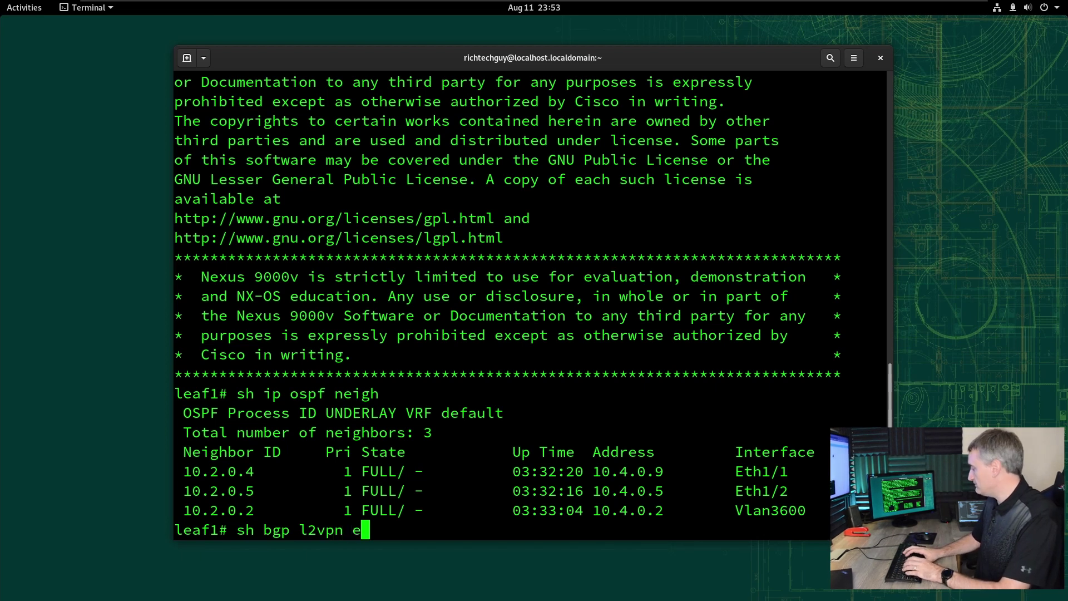
pyautogui.write('vpn sum')
pyautogui.press('Return')
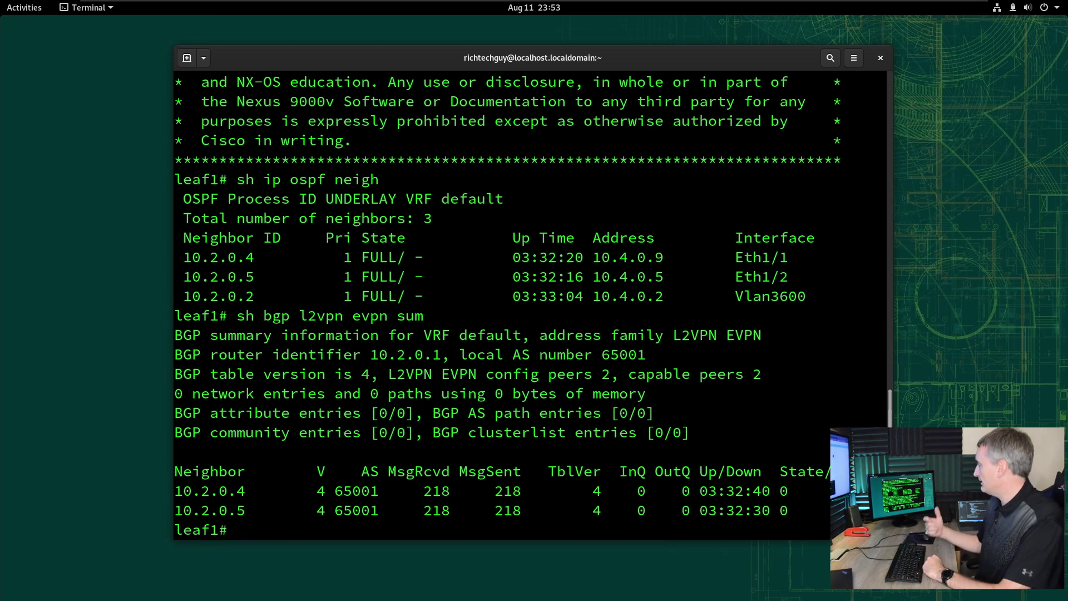
# - Display leaf1's IP route table with 'sh ip route', paging through all output
pyautogui.write('sh ')
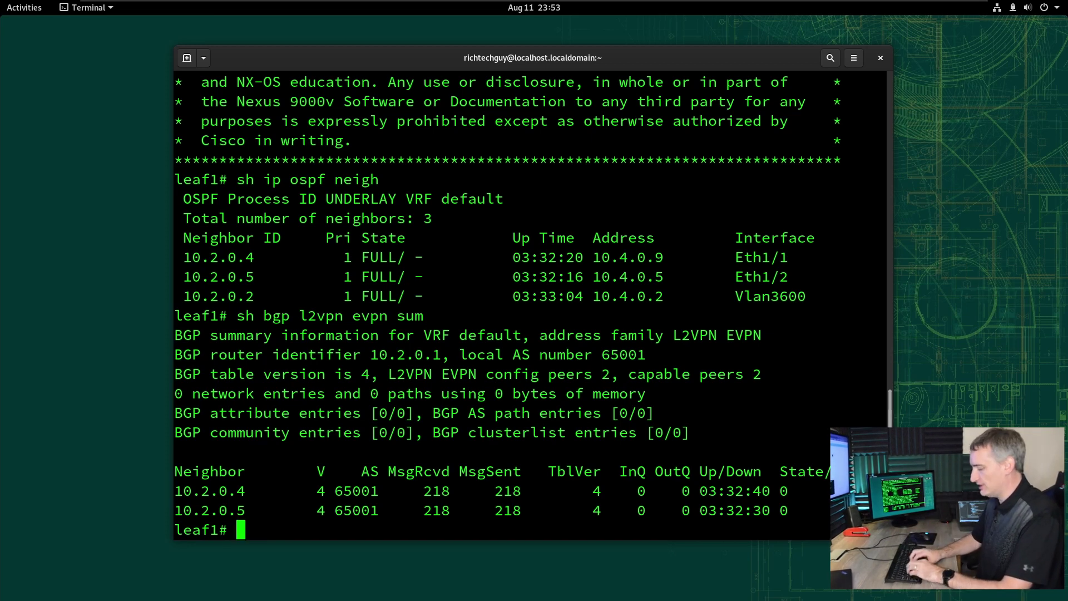
pyautogui.write('ip route')
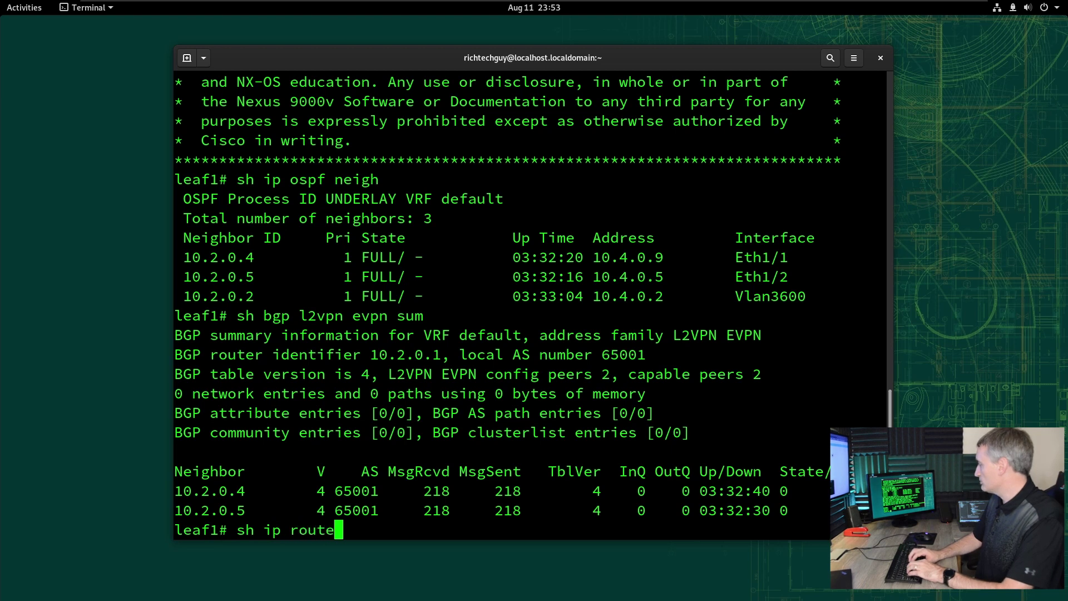
pyautogui.press('Return')
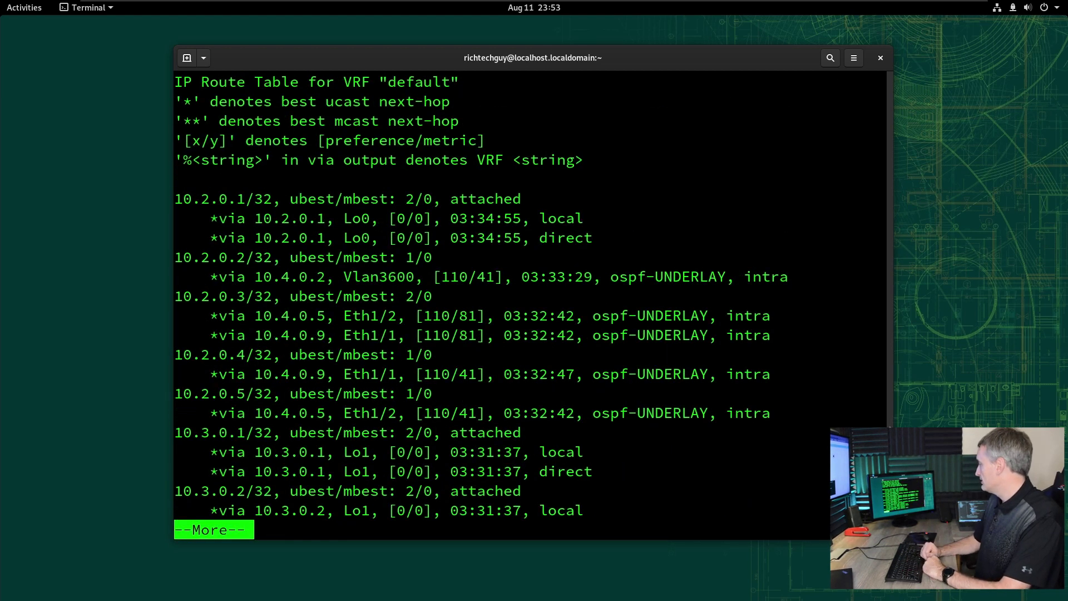
pyautogui.press('space')
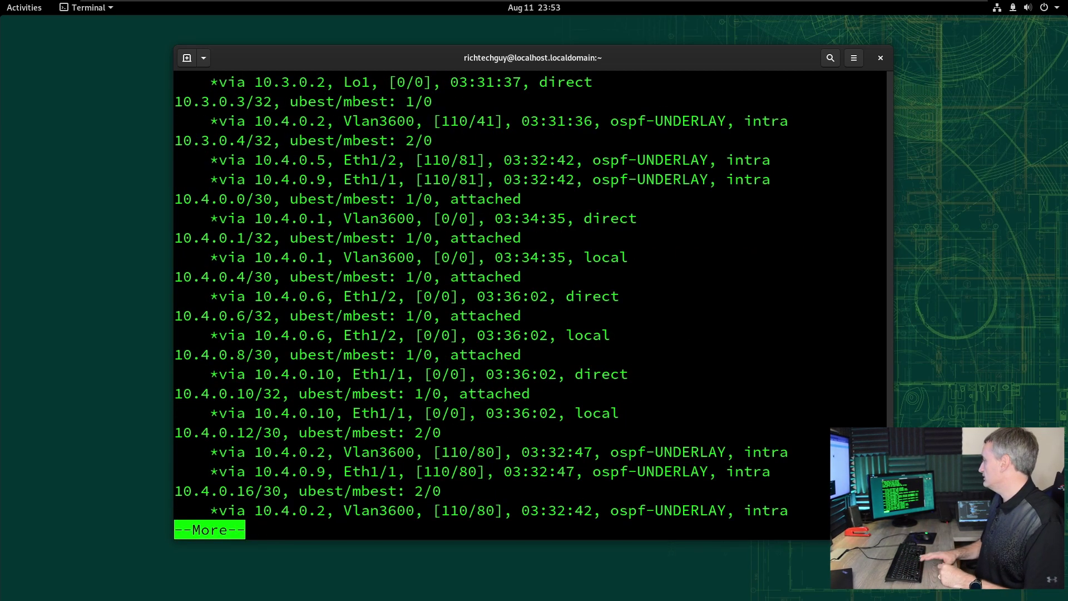
pyautogui.press('space')
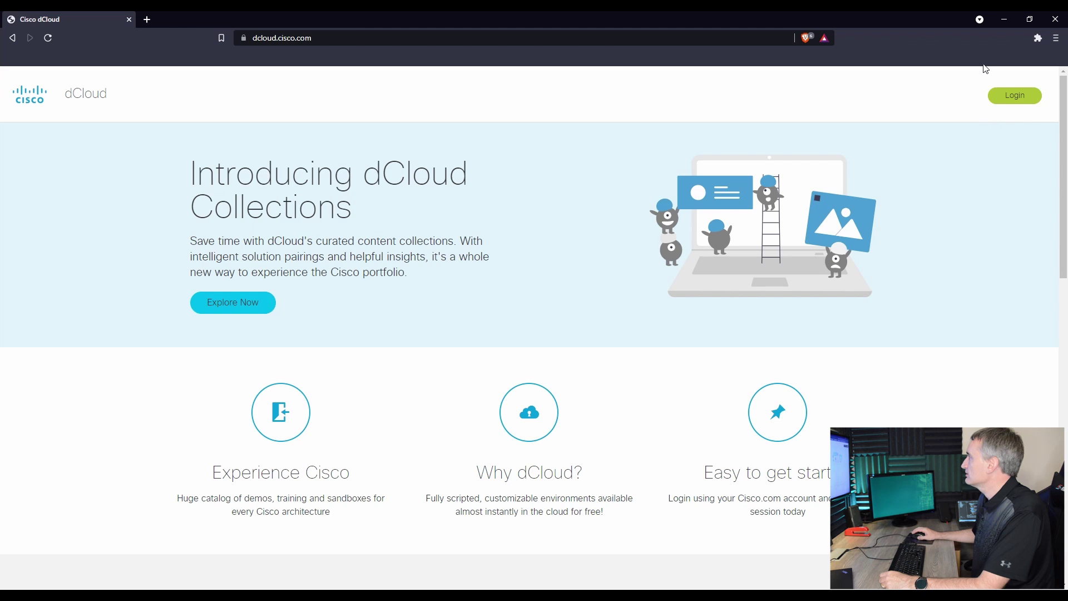
# - Log in to dCloud and review the data center list, keeping SJC selected
pyautogui.click(1007, 95)
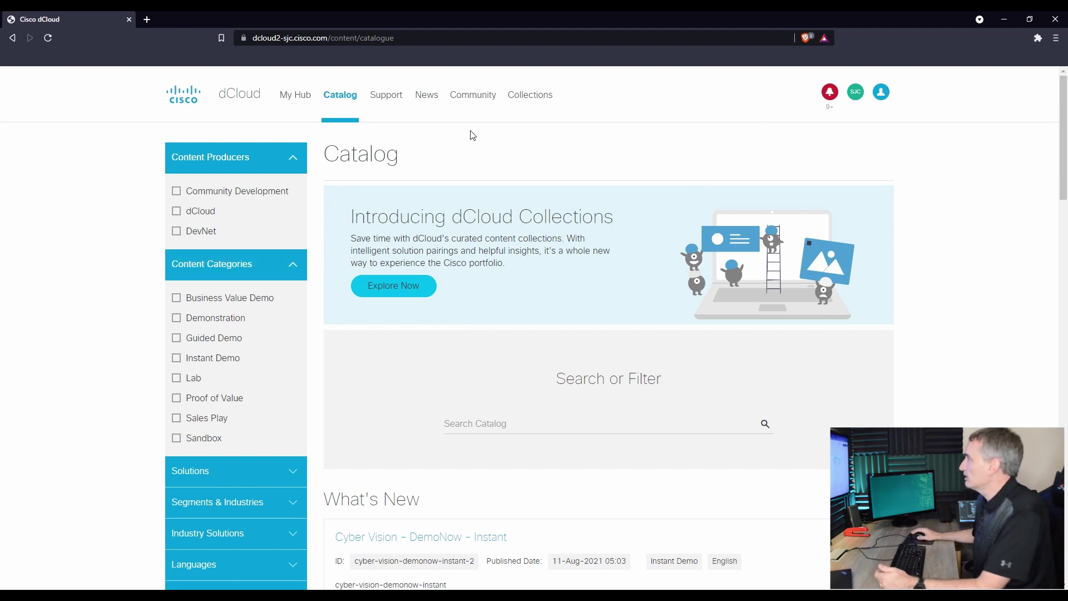
pyautogui.click(857, 93)
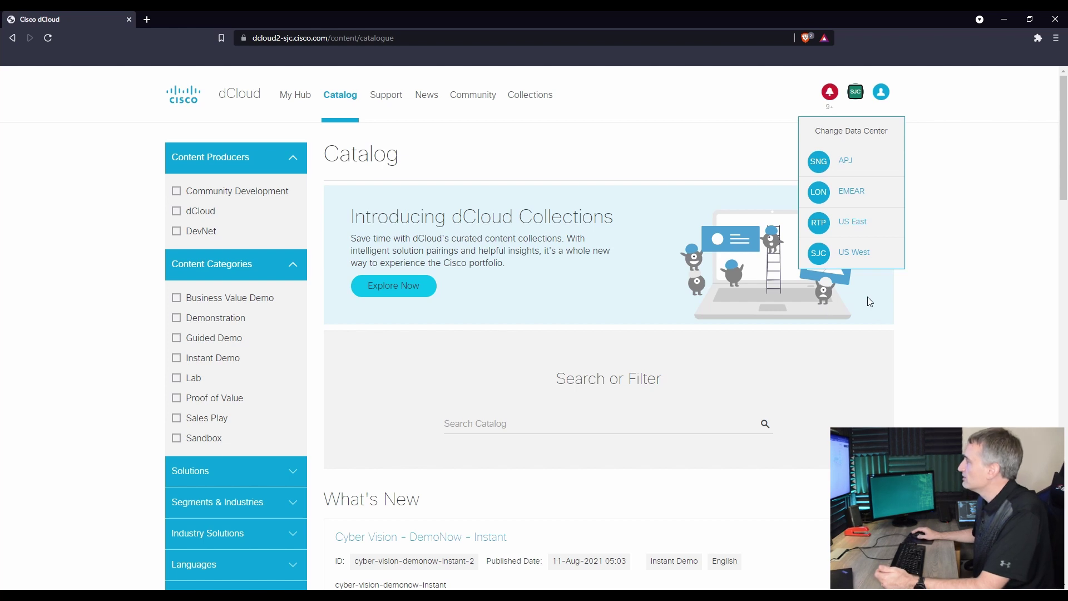
pyautogui.click(964, 227)
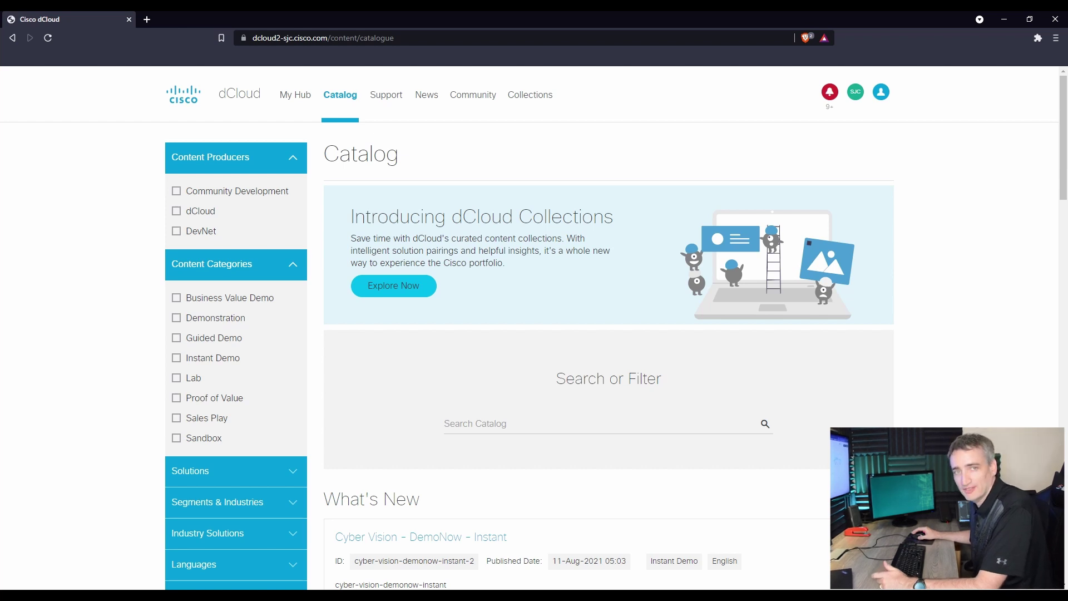
# - Search the dCloud catalog for 'vxlan'
pyautogui.scroll(-1, 534, 328)
pyautogui.scroll(-2, 485, 205)
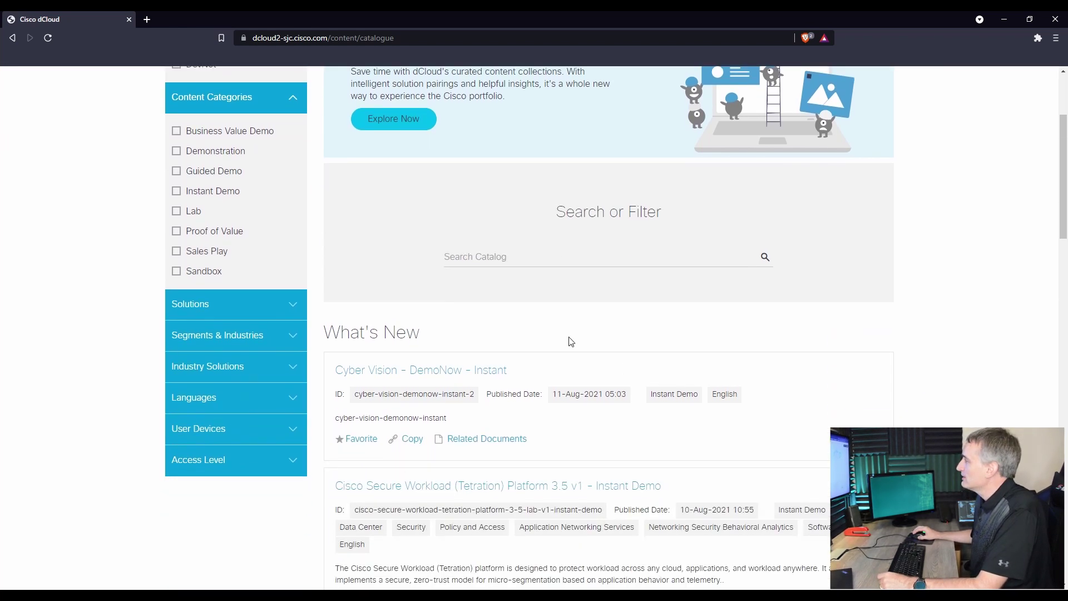
pyautogui.click(514, 264)
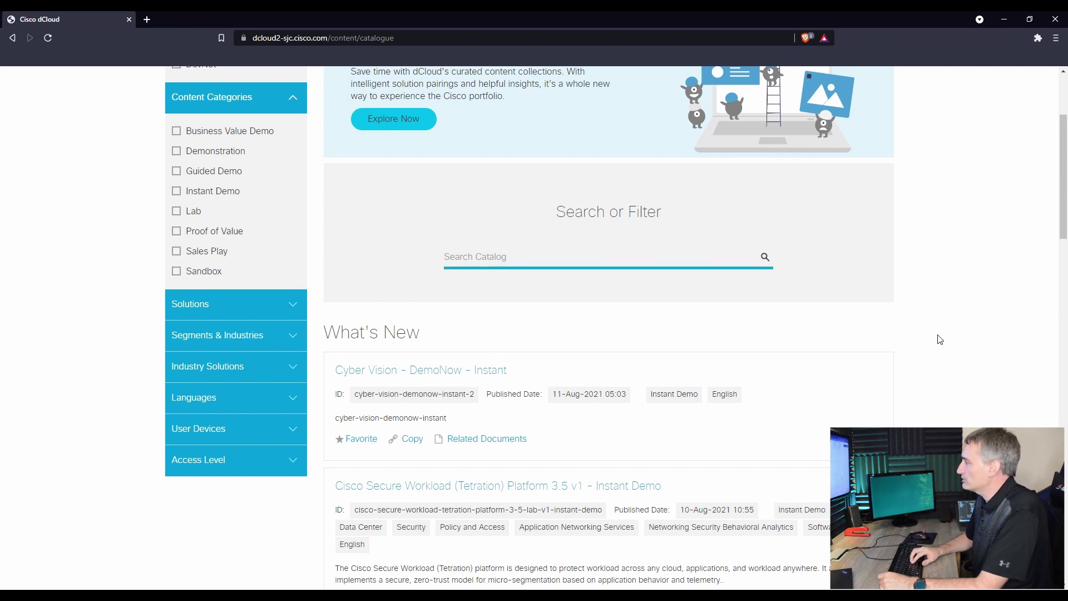
pyautogui.write('vxlan')
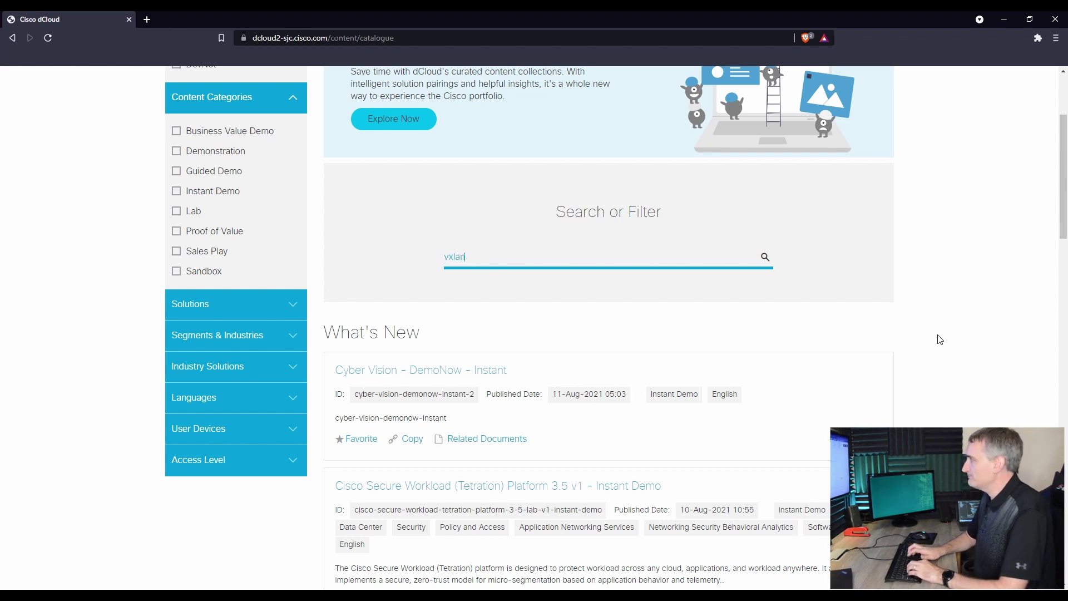
pyautogui.click(765, 258)
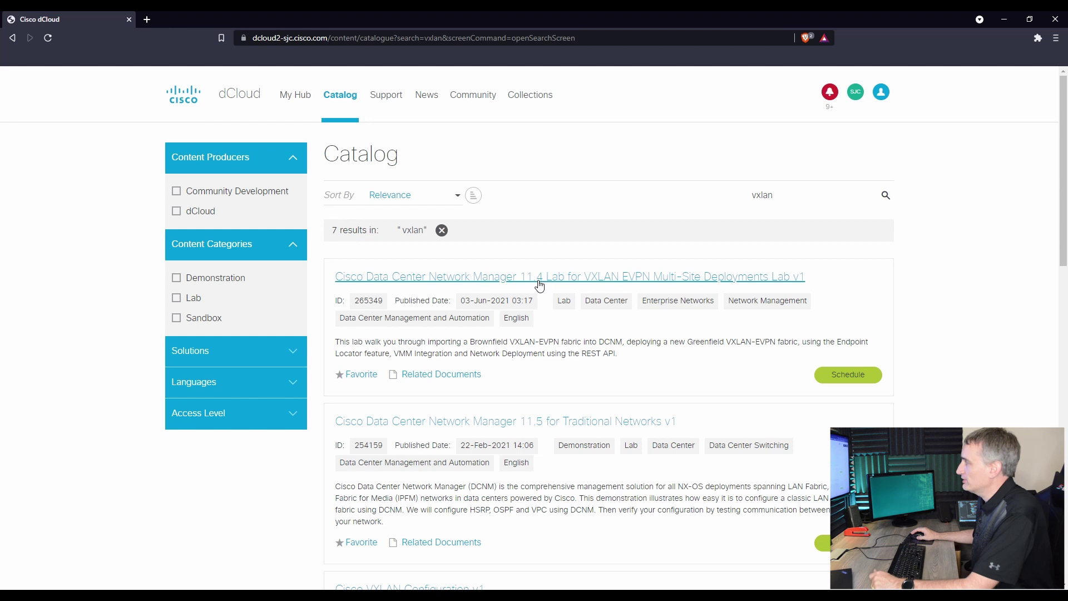
# - Find Cisco VXLAN Configuration v1 among the 7 results and open its lab page
pyautogui.scroll(-1, 500, 445)
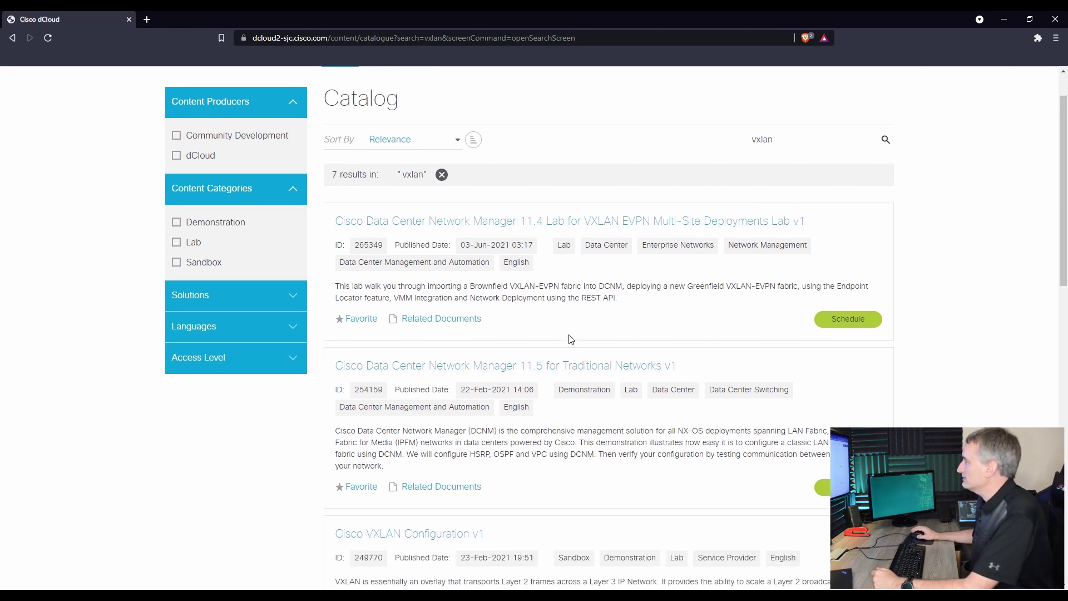
pyautogui.scroll(-2, 525, 427)
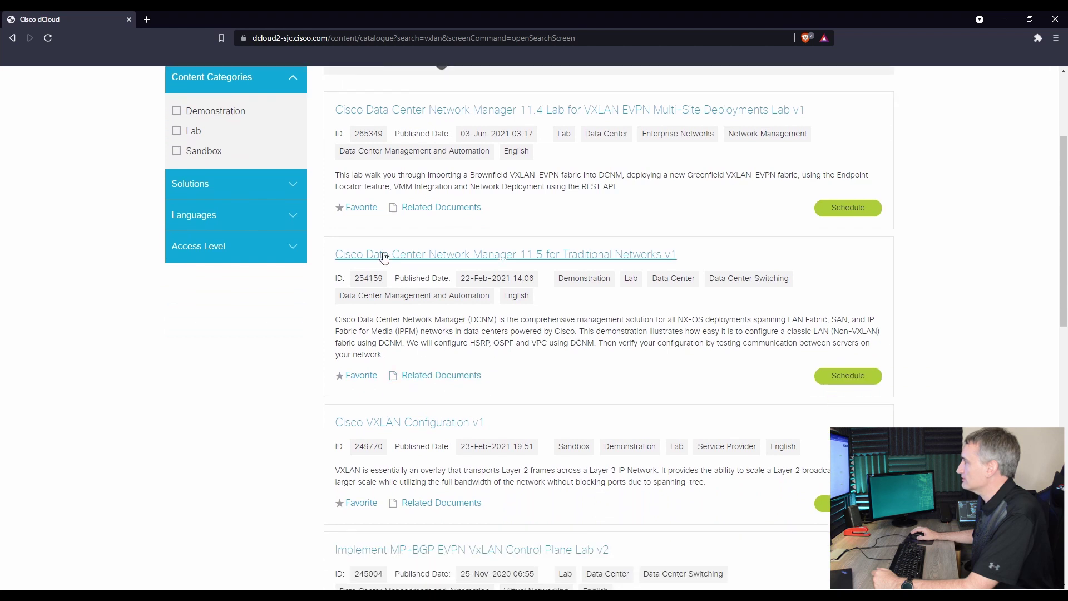
pyautogui.scroll(-2, 524, 365)
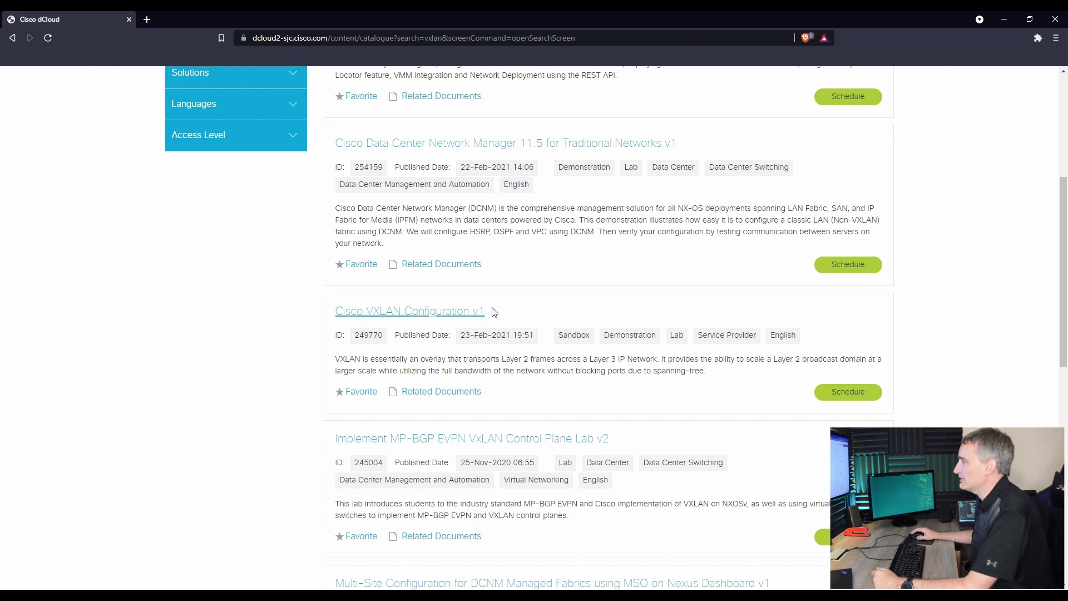
pyautogui.scroll(1, 565, 291)
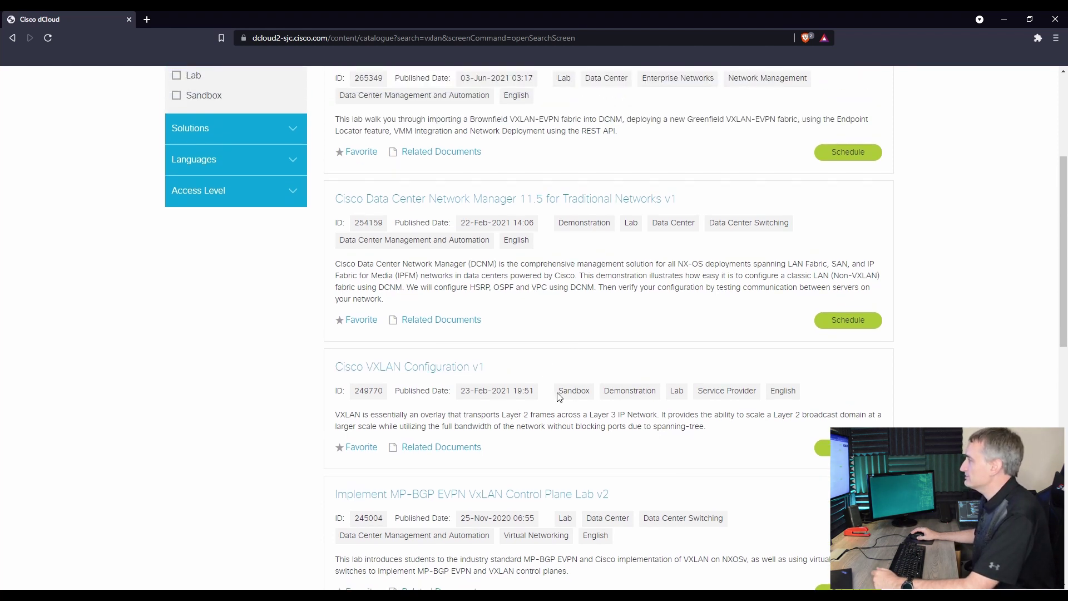
pyautogui.click(411, 367)
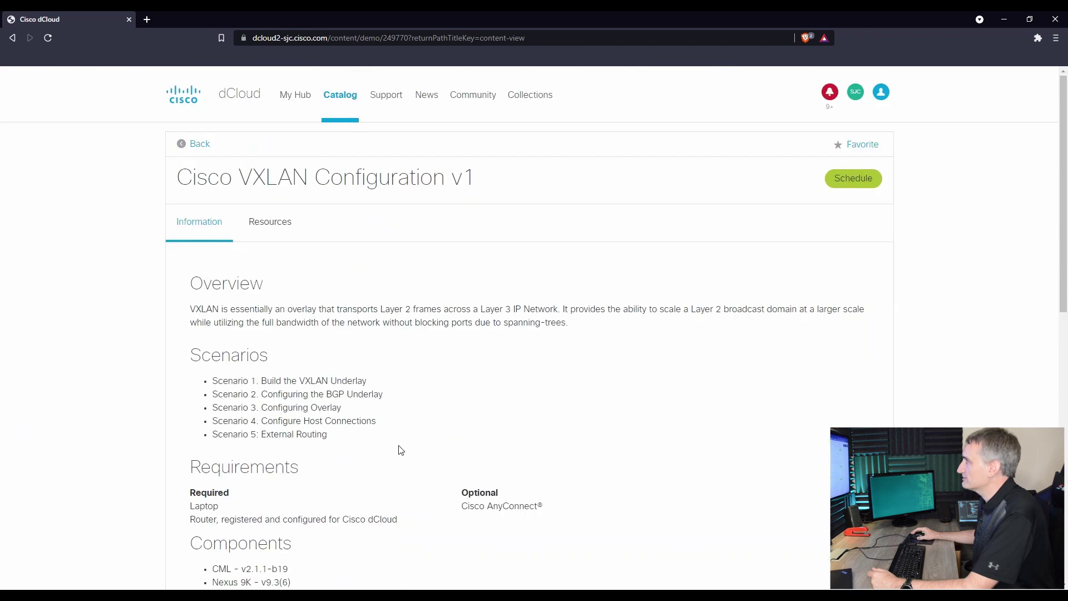
# - Review the VXLAN Configuration v1 scenarios, requirements and components, then begin scheduling the lab
pyautogui.scroll(-1, 330, 349)
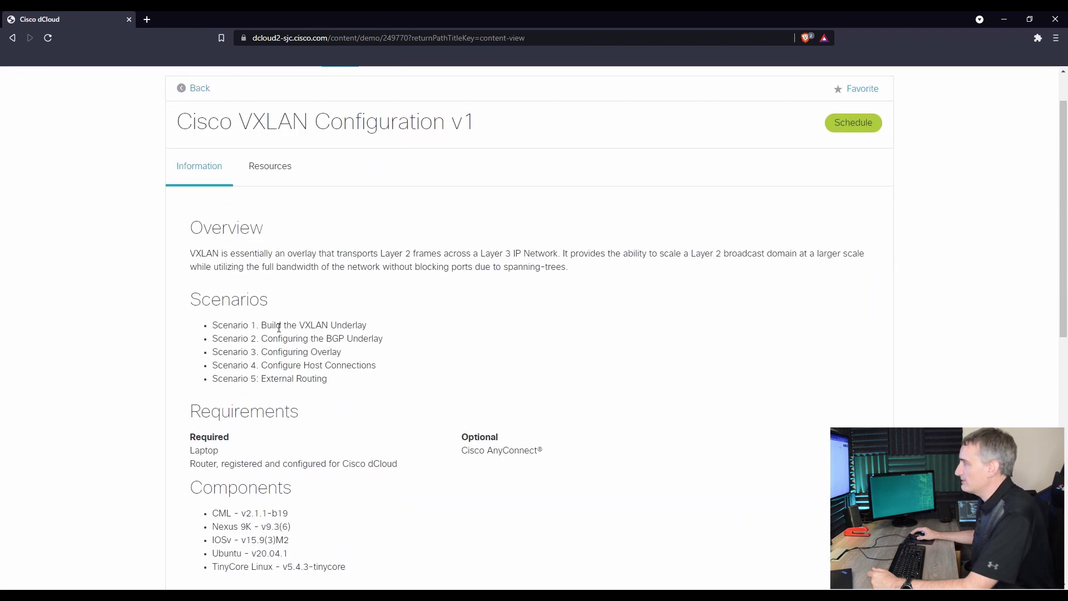
pyautogui.scroll(-3, 307, 423)
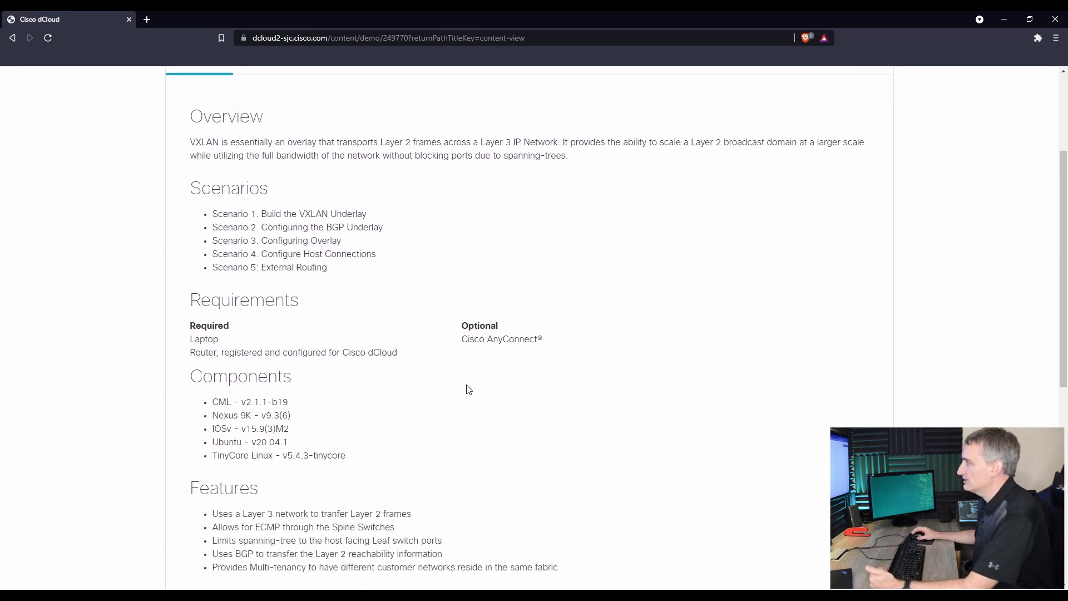
pyautogui.scroll(-7, 329, 403)
pyautogui.scroll(5, 515, 449)
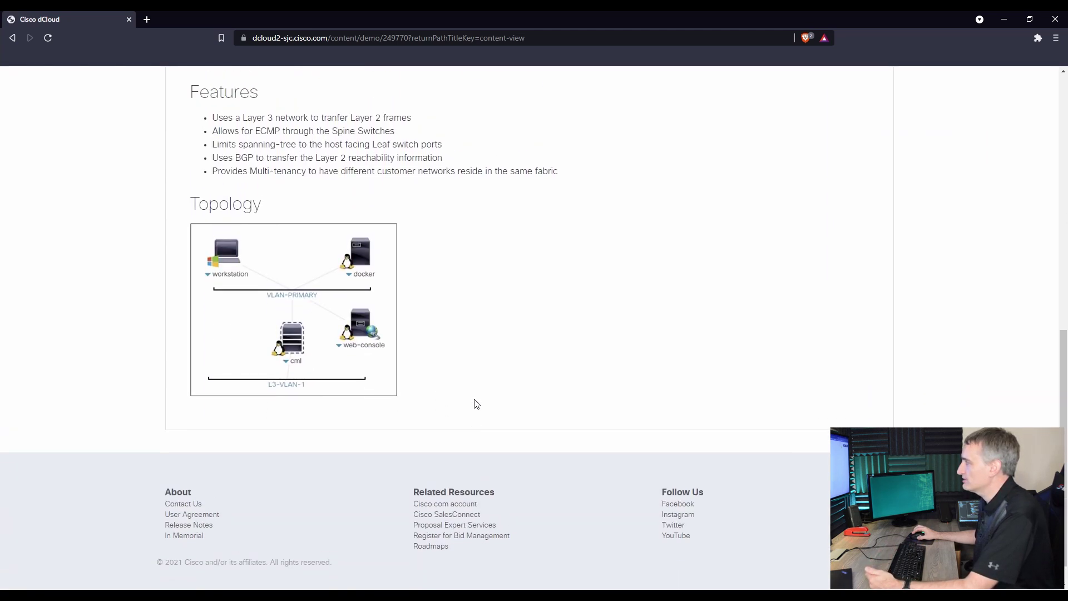
pyautogui.scroll(-2, 424, 434)
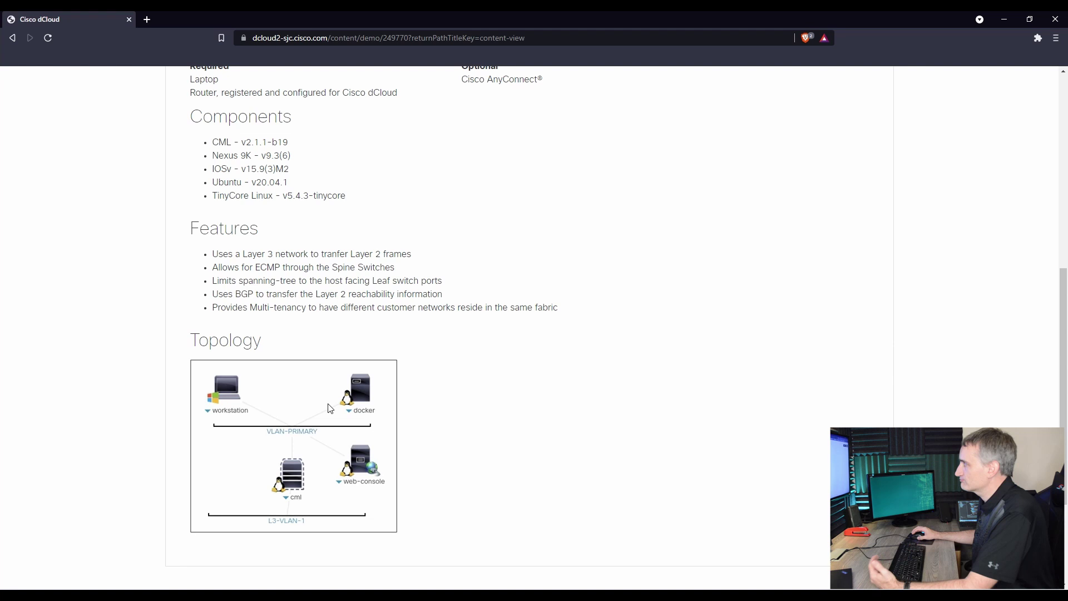
pyautogui.scroll(6, 485, 399)
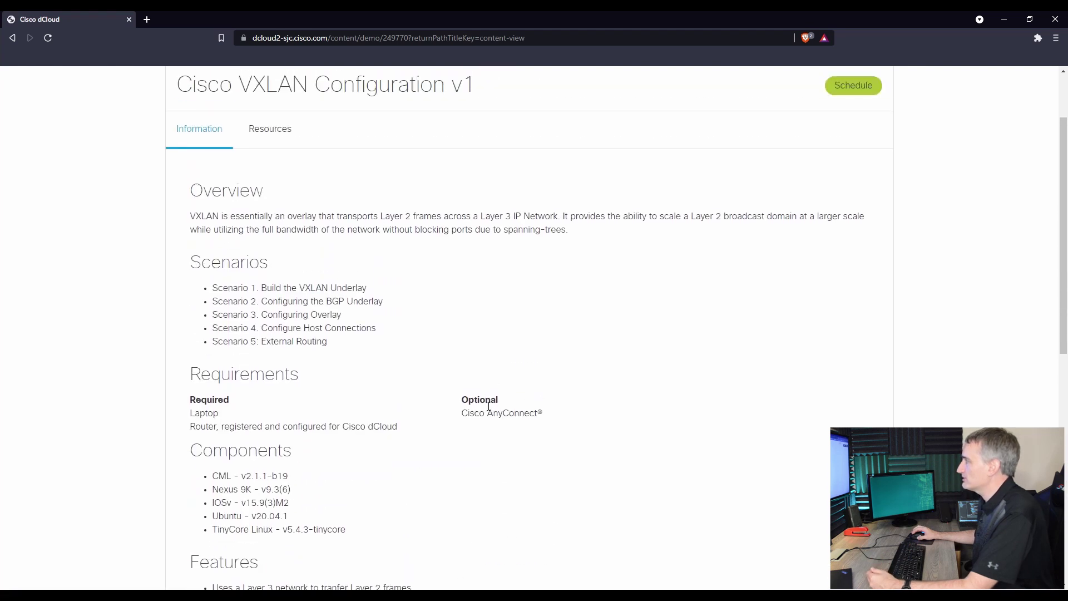
pyautogui.scroll(2, 466, 389)
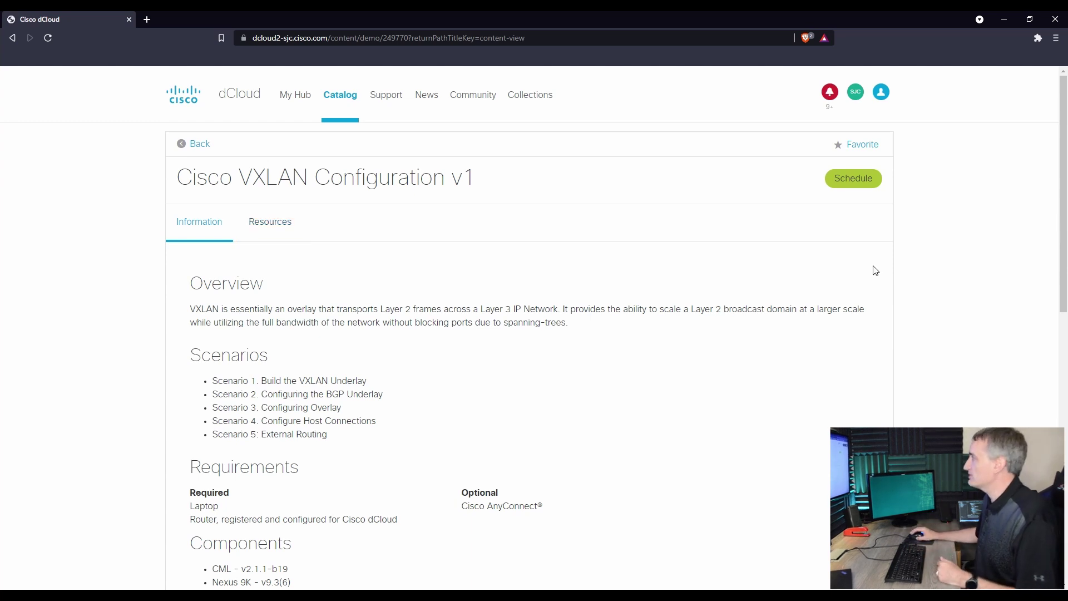
pyautogui.click(849, 181)
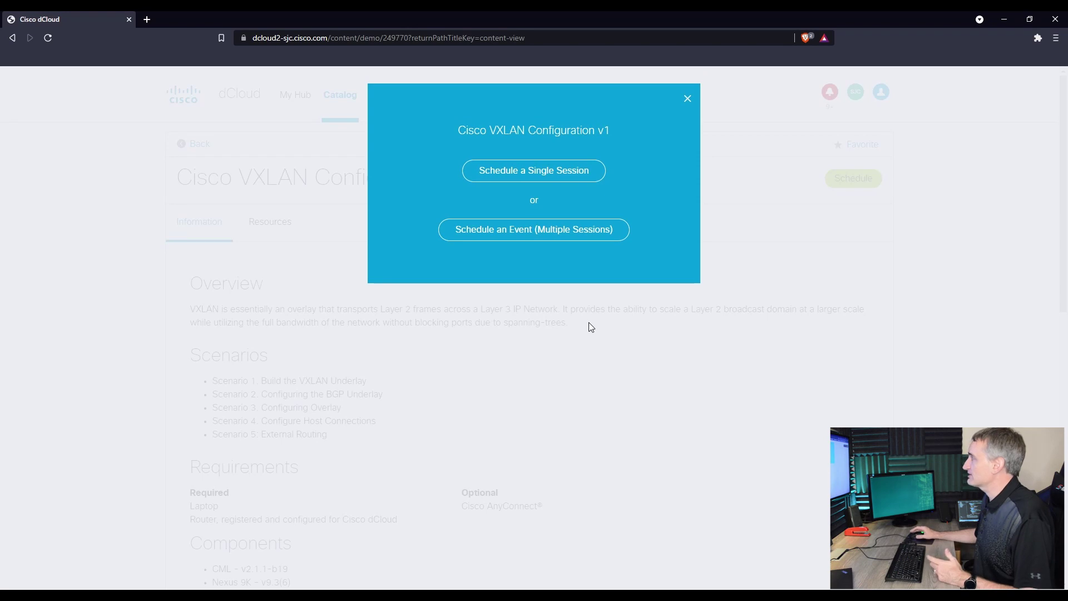
# - Book a single lab session on Thursday 12 Aug, adjusting it to run 10:00–16:00
pyautogui.click(517, 173)
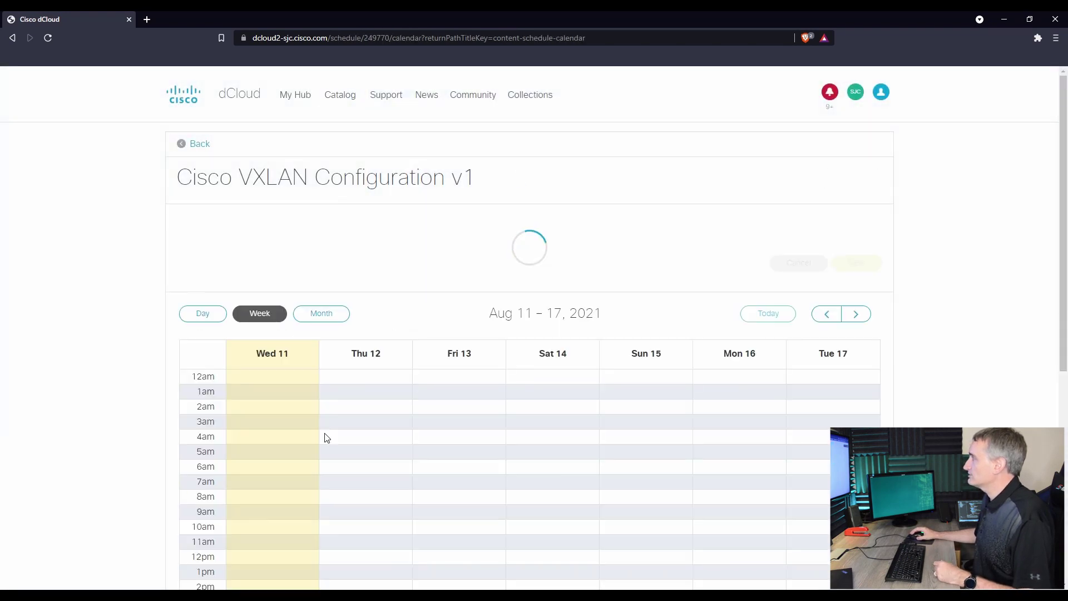
pyautogui.scroll(-3, 51, 355)
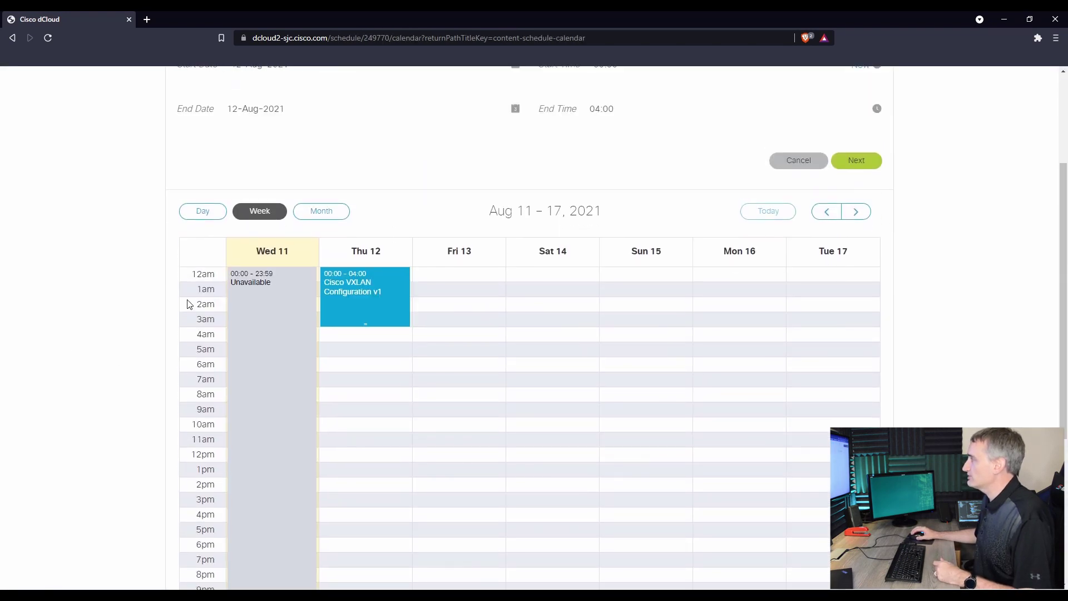
pyautogui.scroll(-5, 187, 304)
pyautogui.scroll(4, 186, 310)
pyautogui.moveTo(350, 266); pyautogui.dragTo(367, 374)
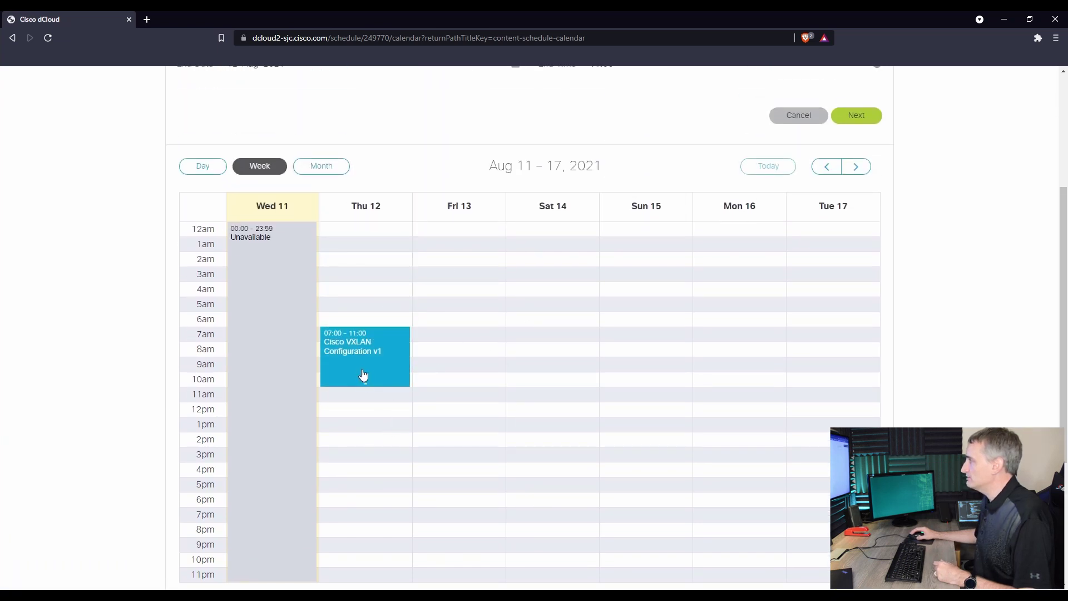
pyautogui.moveTo(362, 371); pyautogui.dragTo(352, 419)
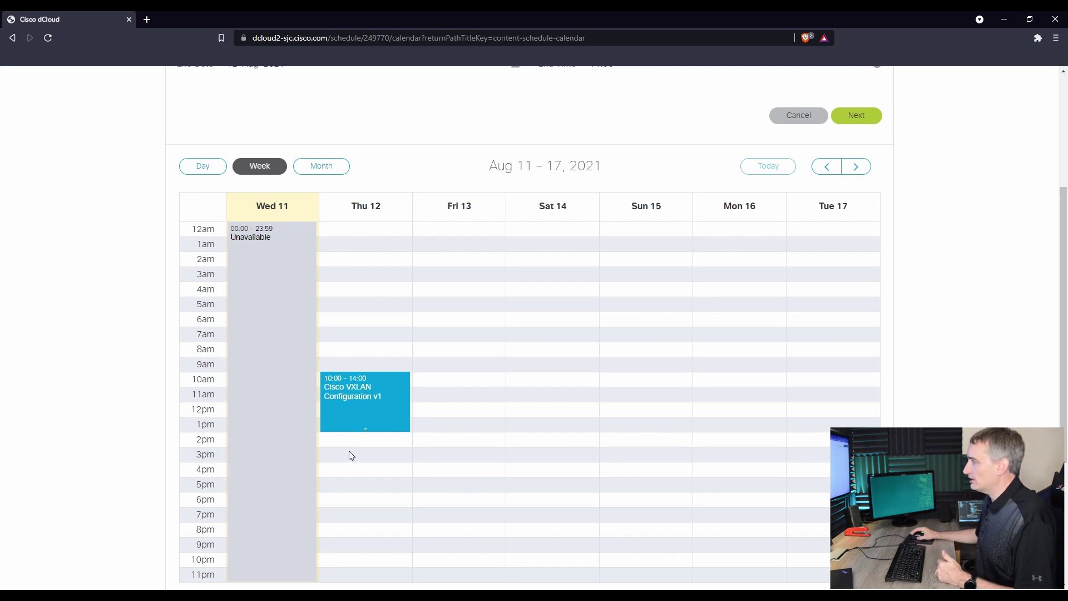
pyautogui.moveTo(367, 434); pyautogui.dragTo(380, 459)
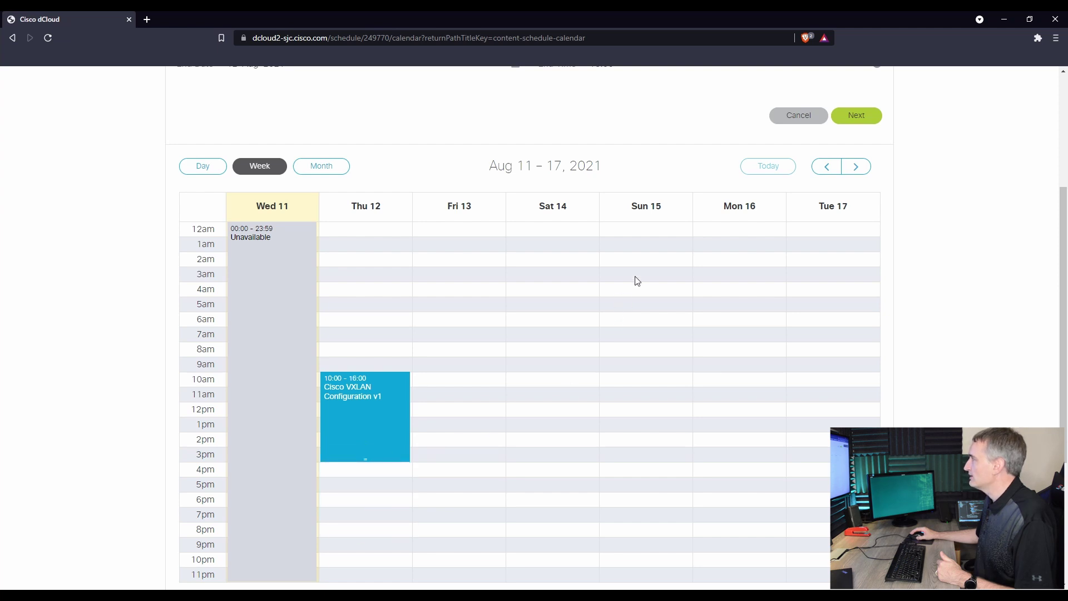
# - Confirm the 12-Aug-2021 10:00–16:00 start and end times and proceed to the details form
pyautogui.scroll(-3, 531, 311)
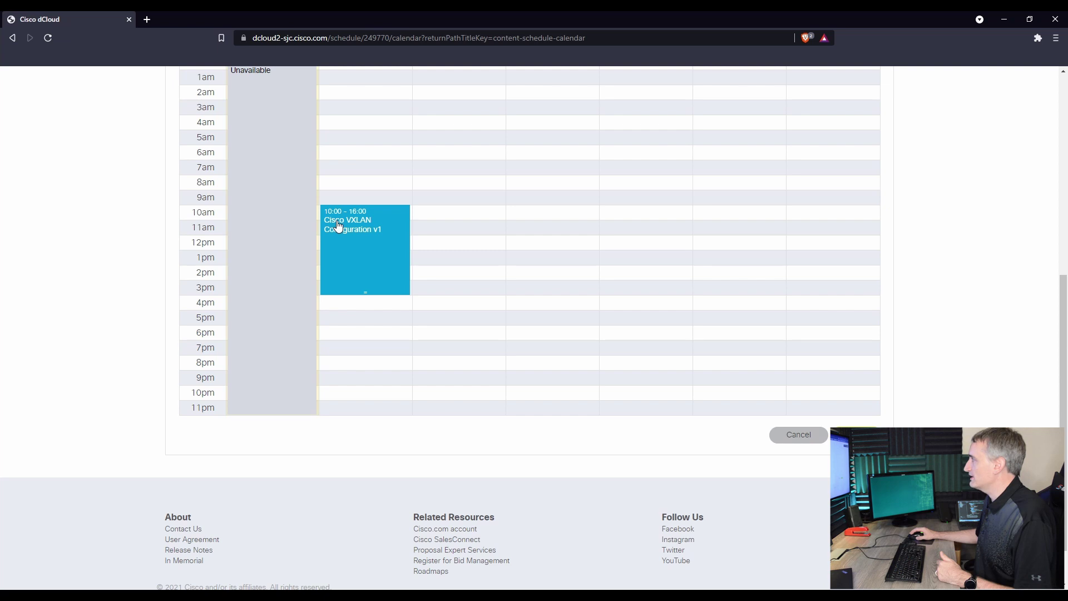
pyautogui.scroll(2, 591, 357)
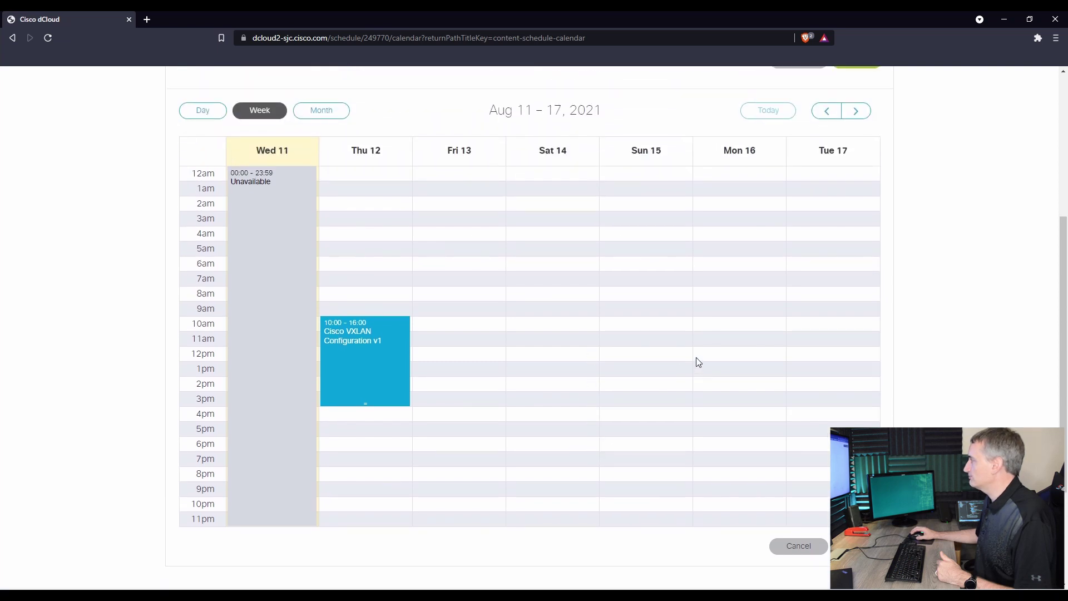
pyautogui.scroll(2, 696, 363)
pyautogui.scroll(3, 734, 211)
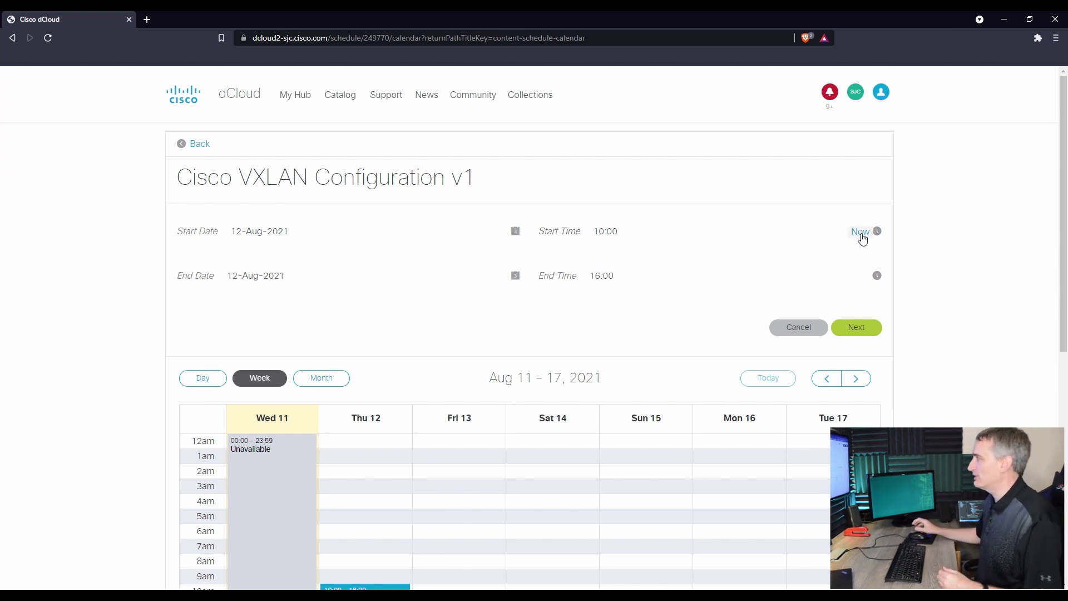
pyautogui.click(871, 334)
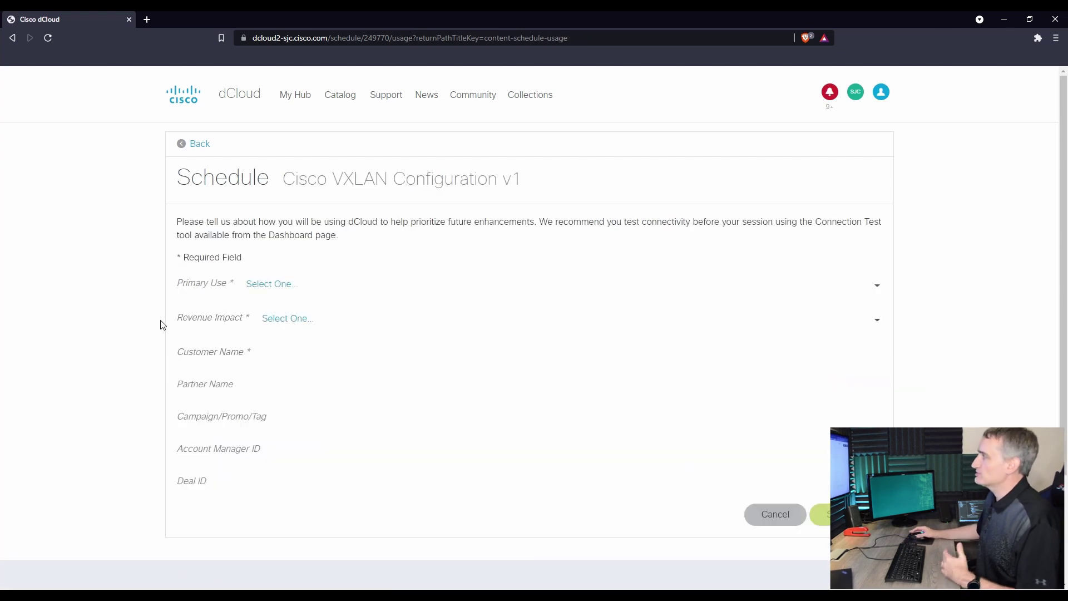
# - Set Primary Use to Test Drive and Revenue Impact to Not Applicable, enter a customer name, and submit
pyautogui.click(257, 285)
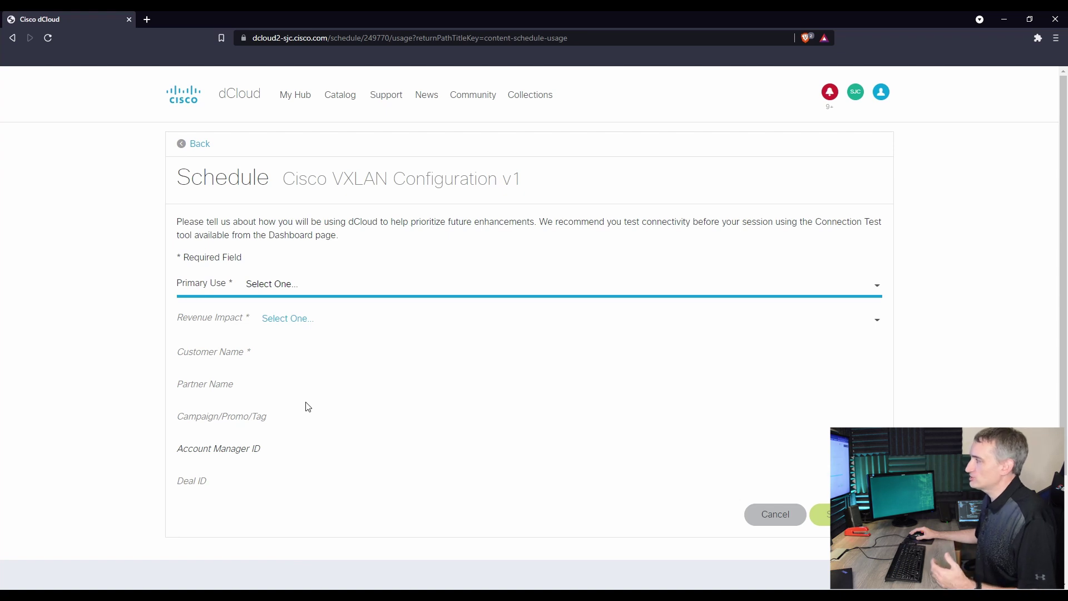
pyautogui.click(270, 455)
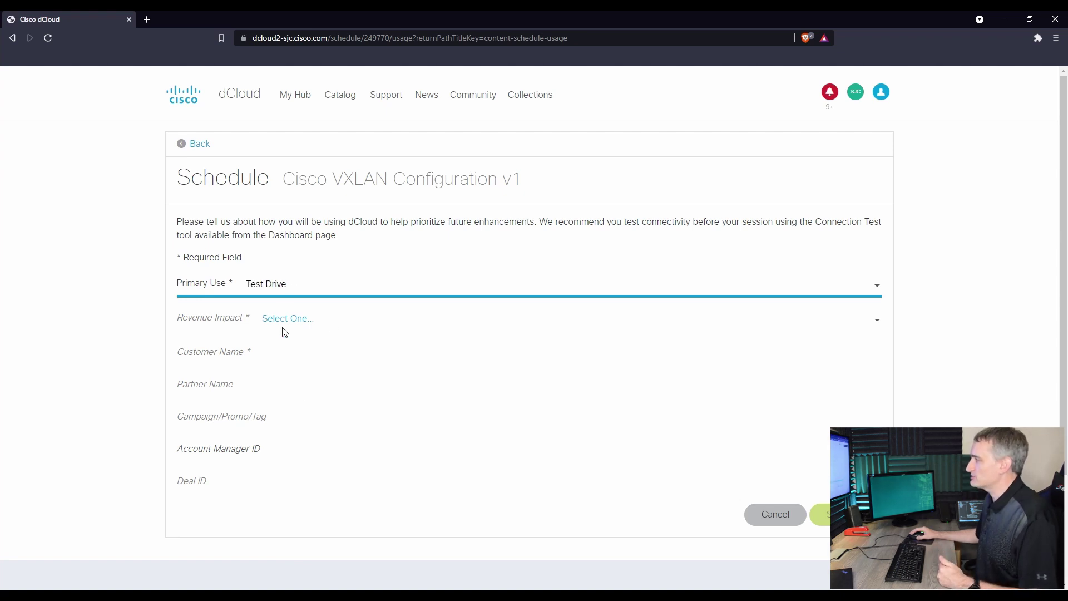
pyautogui.click(306, 329)
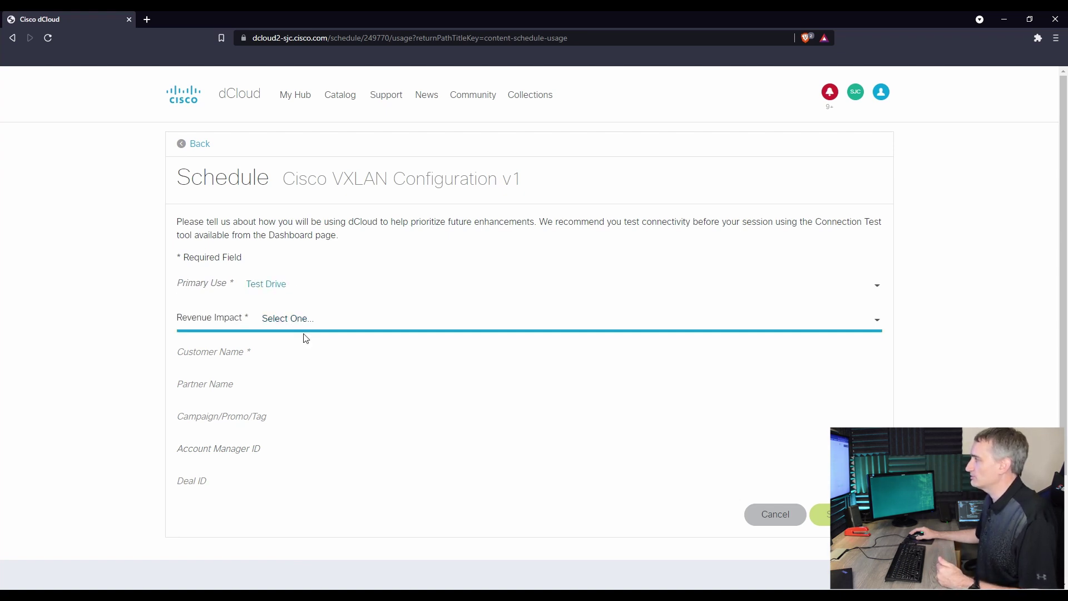
pyautogui.click(332, 349)
pyautogui.click(308, 361)
pyautogui.write('selfg')
pyautogui.press('BackSpace')
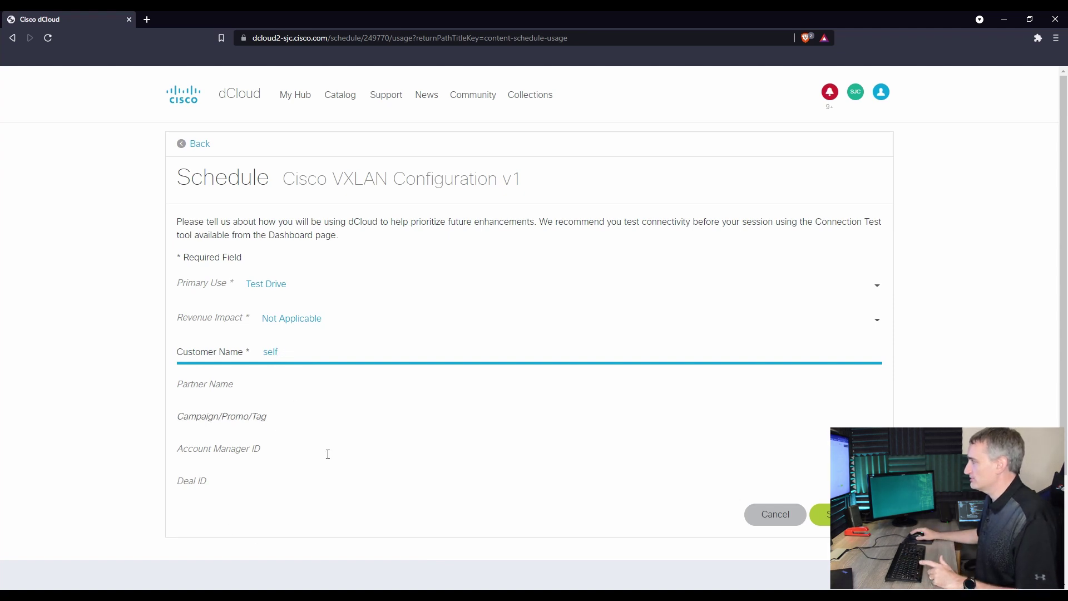
pyautogui.click(820, 514)
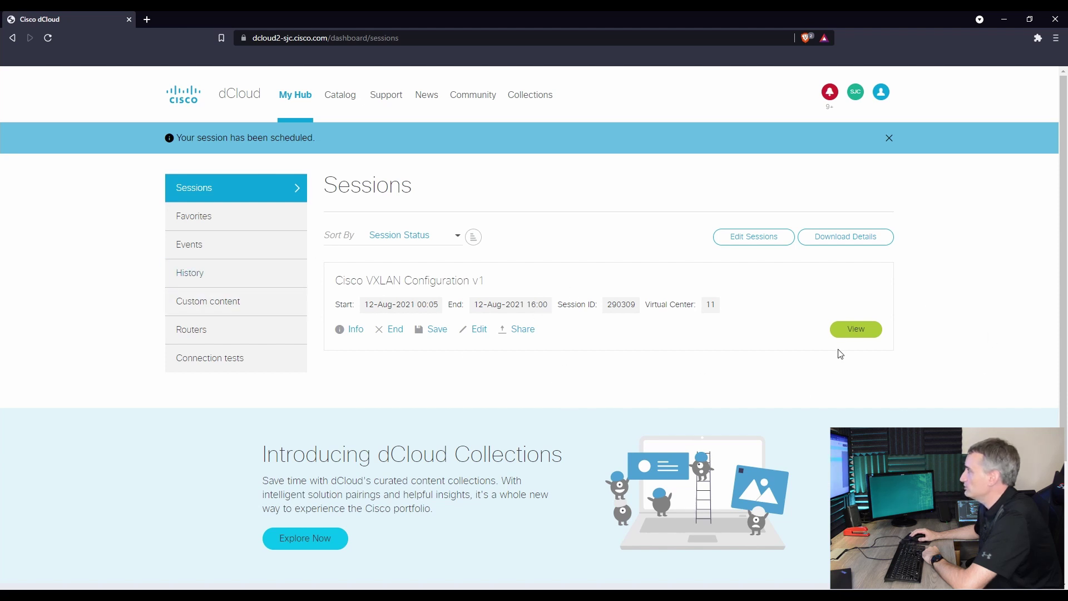
# - View the scheduled session and launch Remote Desktop to the workstation from the topology
pyautogui.click(848, 330)
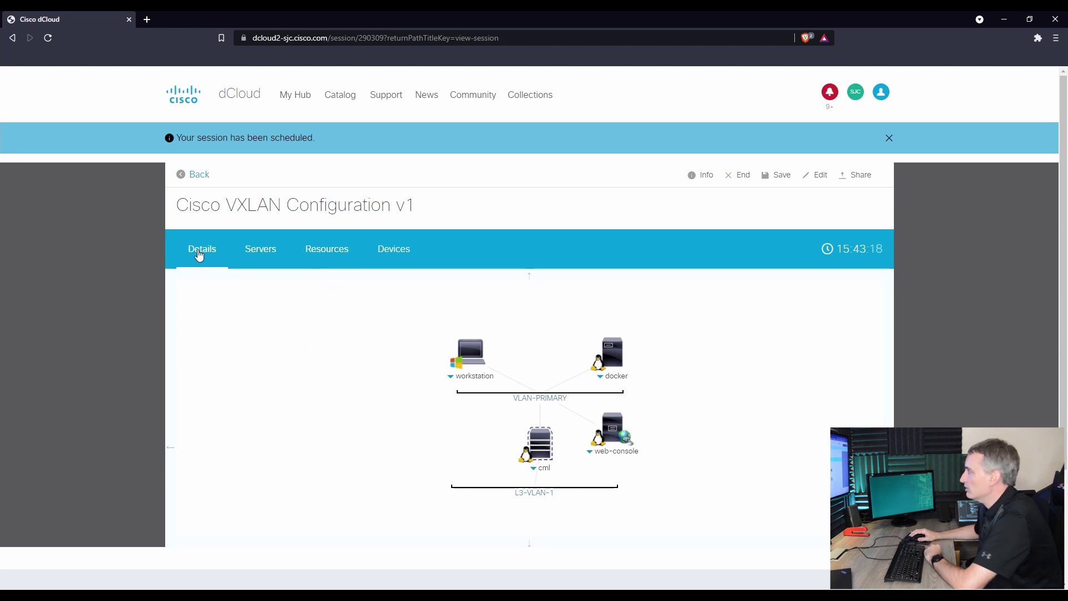
pyautogui.scroll(3, 403, 389)
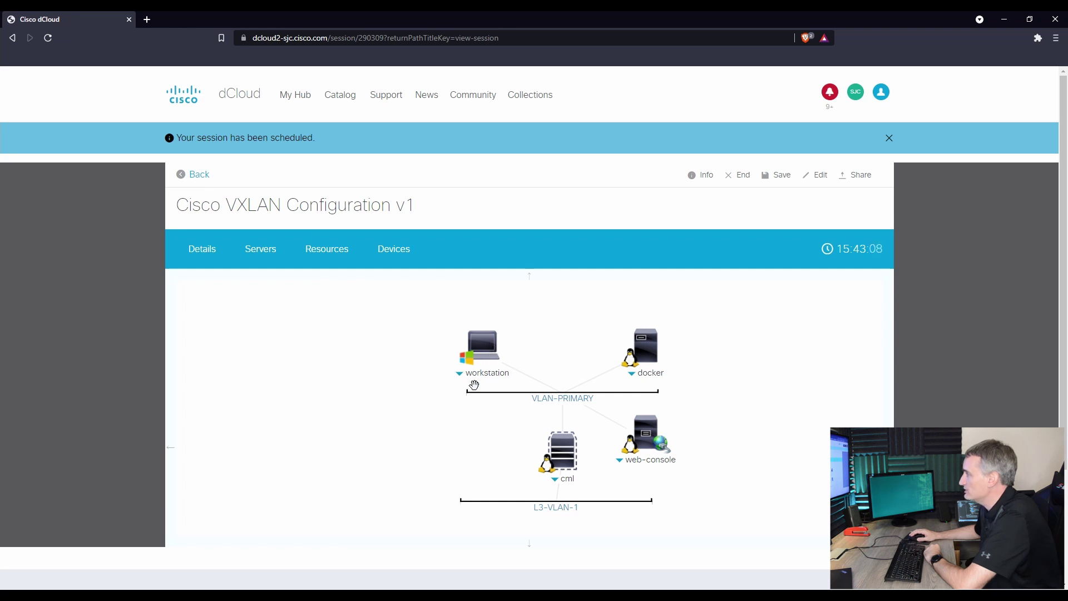
pyautogui.click(488, 351)
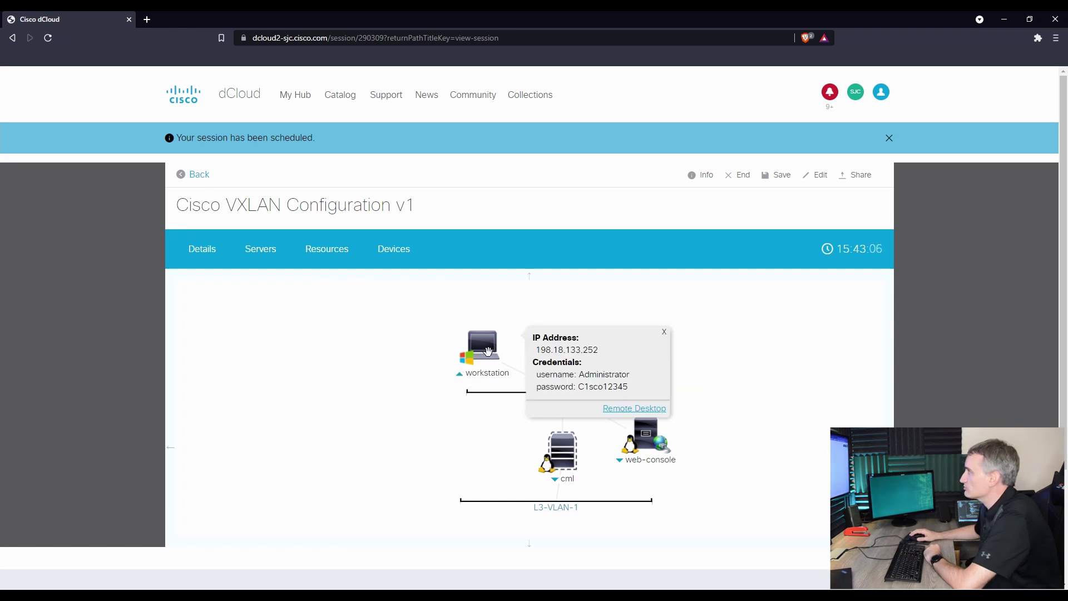
pyautogui.click(621, 409)
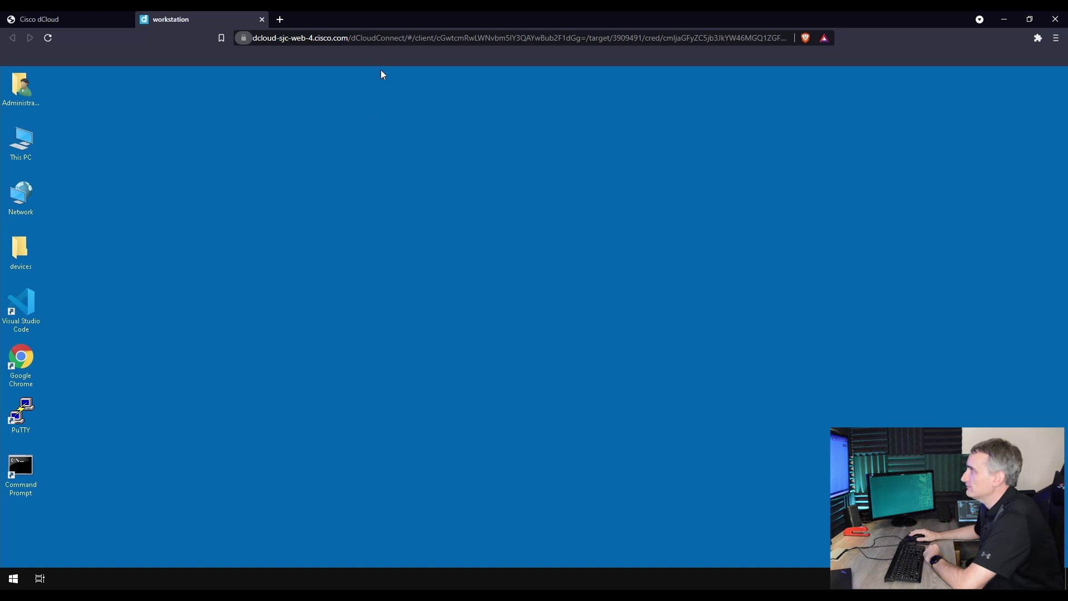
# - Launch Google Chrome and open the leaf1_cli console connection
pyautogui.click(22, 365)
pyautogui.doubleClick(21, 365)
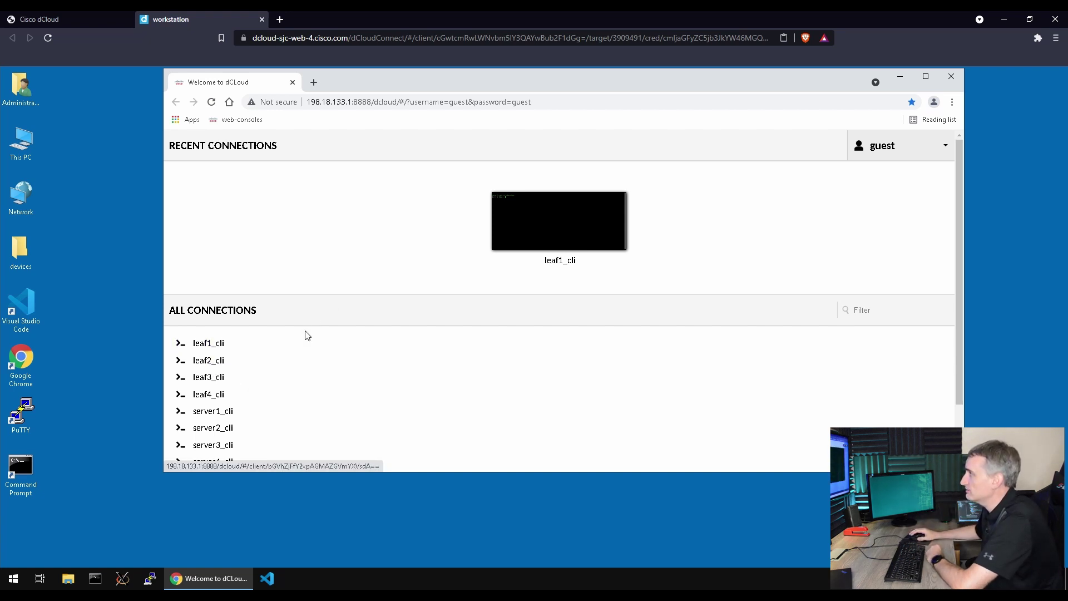
pyautogui.click(204, 342)
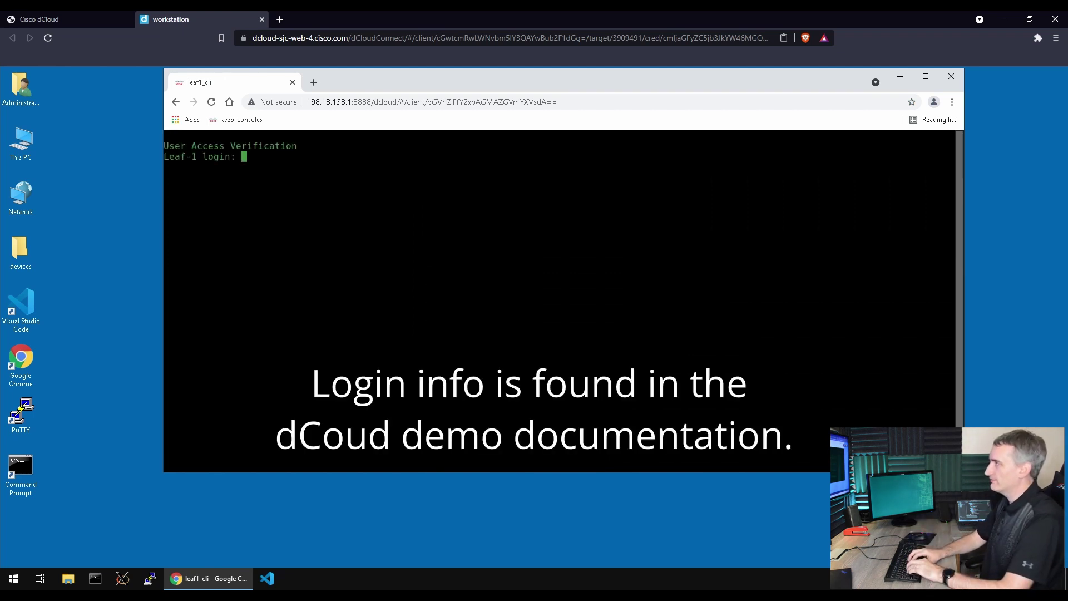
# - Log in to Leaf-1 with the lab credentials to reach the Leaf-1# prompt
pyautogui.write('cisco')
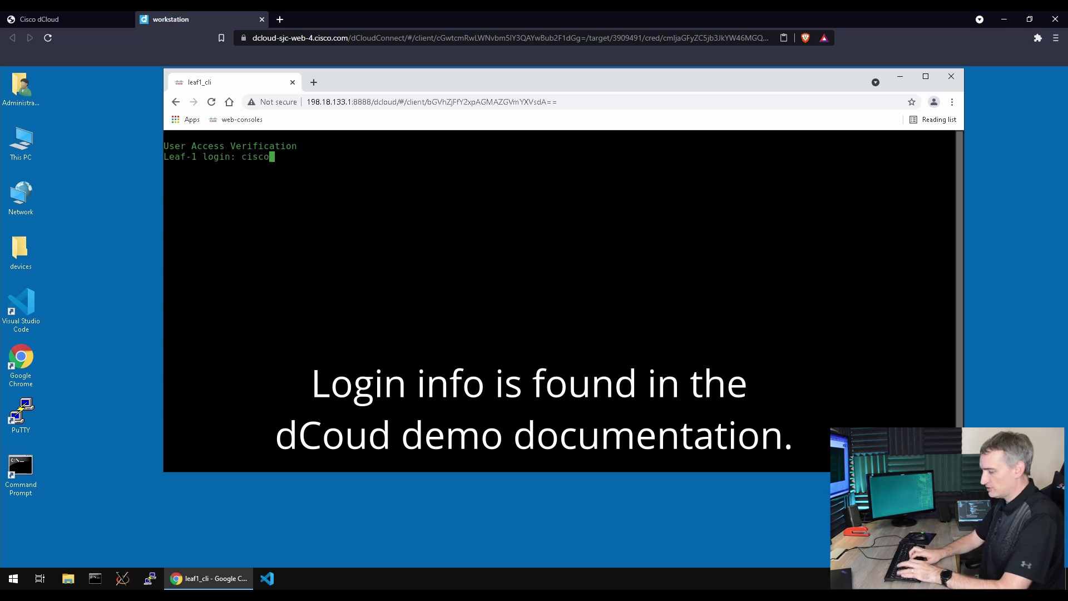
pyautogui.press('Return')
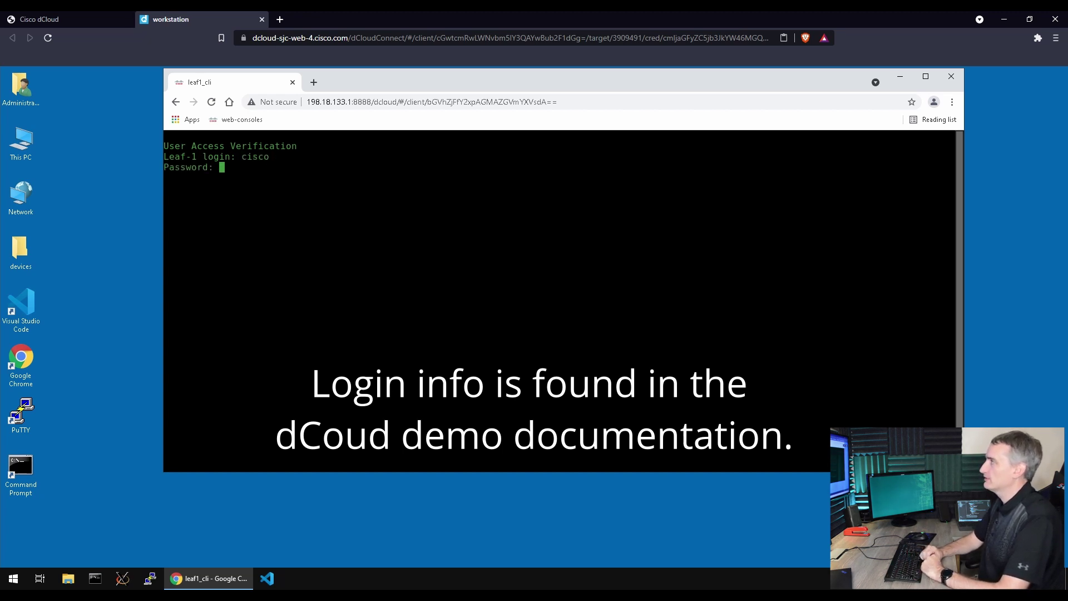
pyautogui.press('Return')
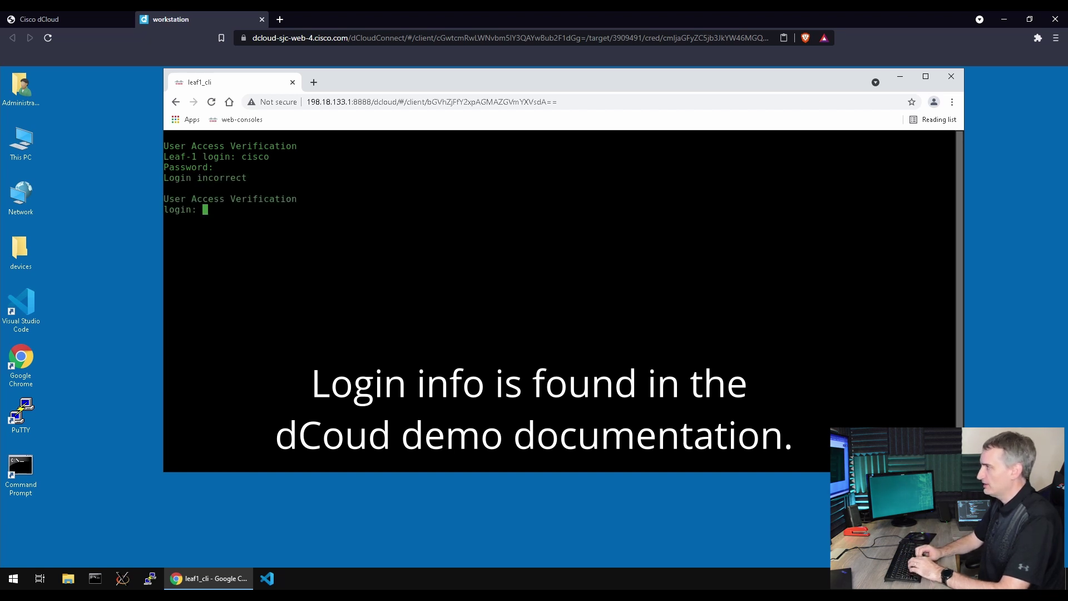
pyautogui.write('ad')
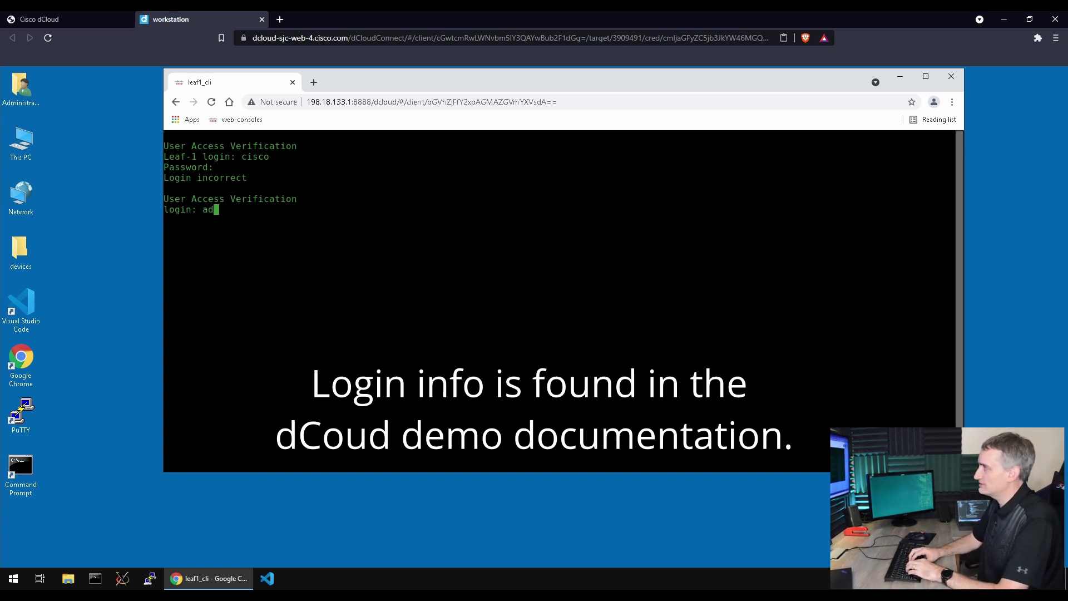
pyautogui.write('min')
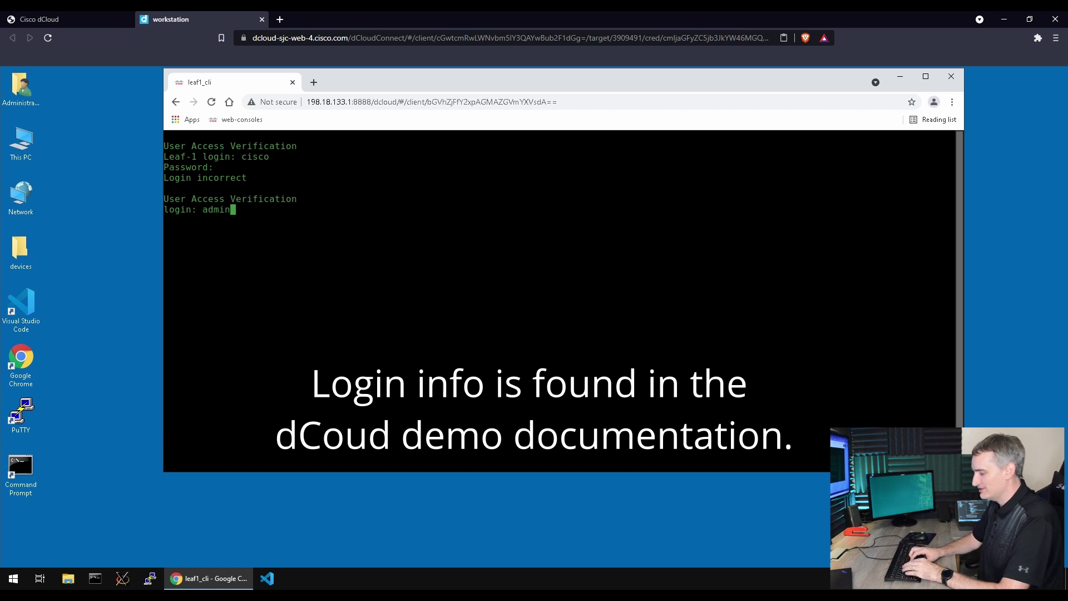
pyautogui.press('Return')
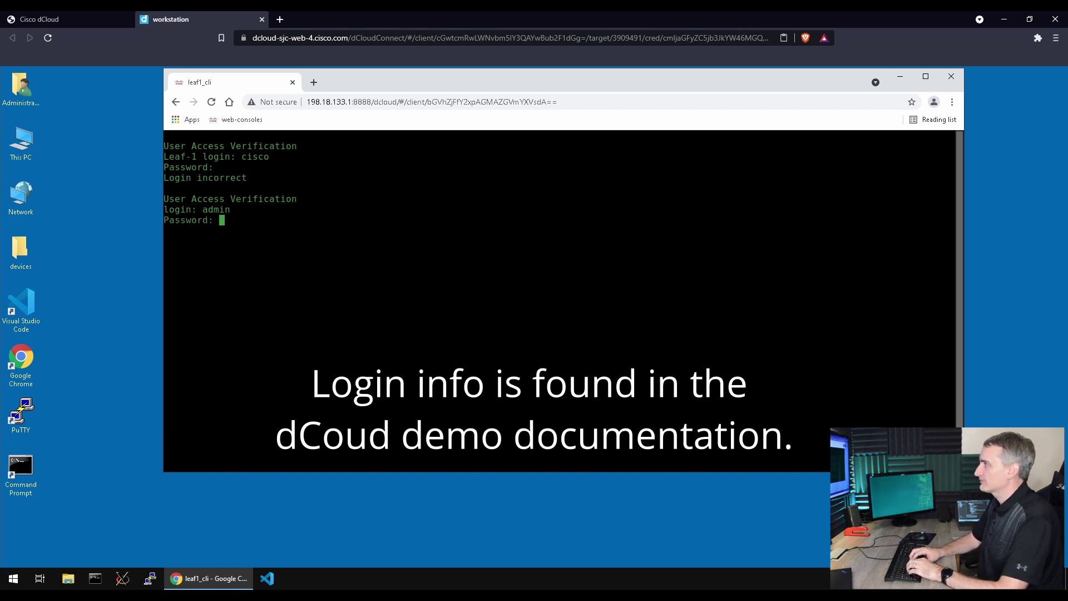
pyautogui.press('Return')
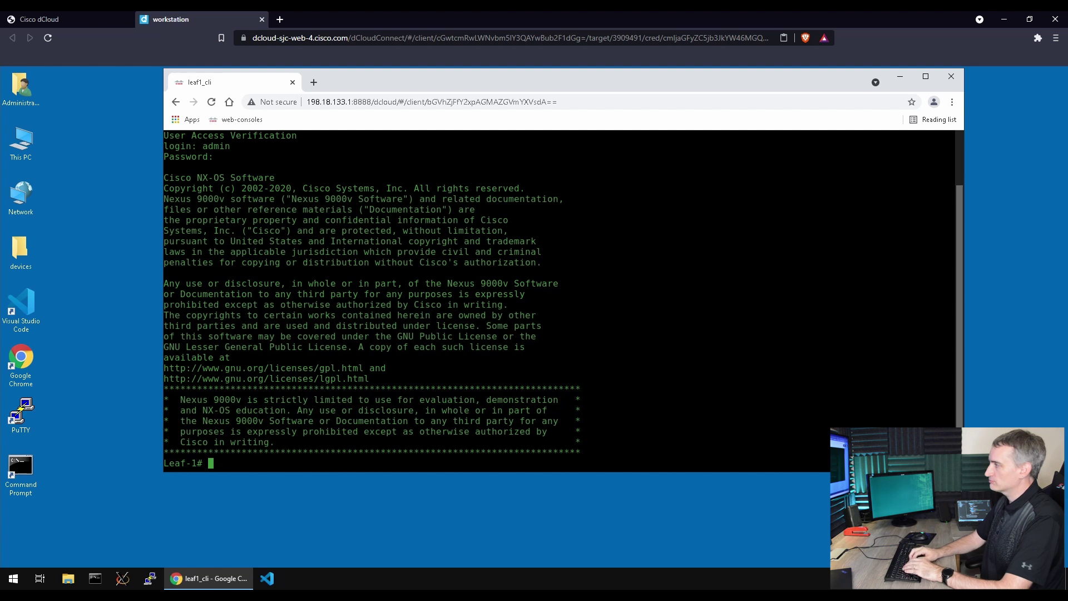
# - Run sh run on Leaf-1 and page through the config to interfaces Ethernet1/25–1/40
pyautogui.write('sh run')
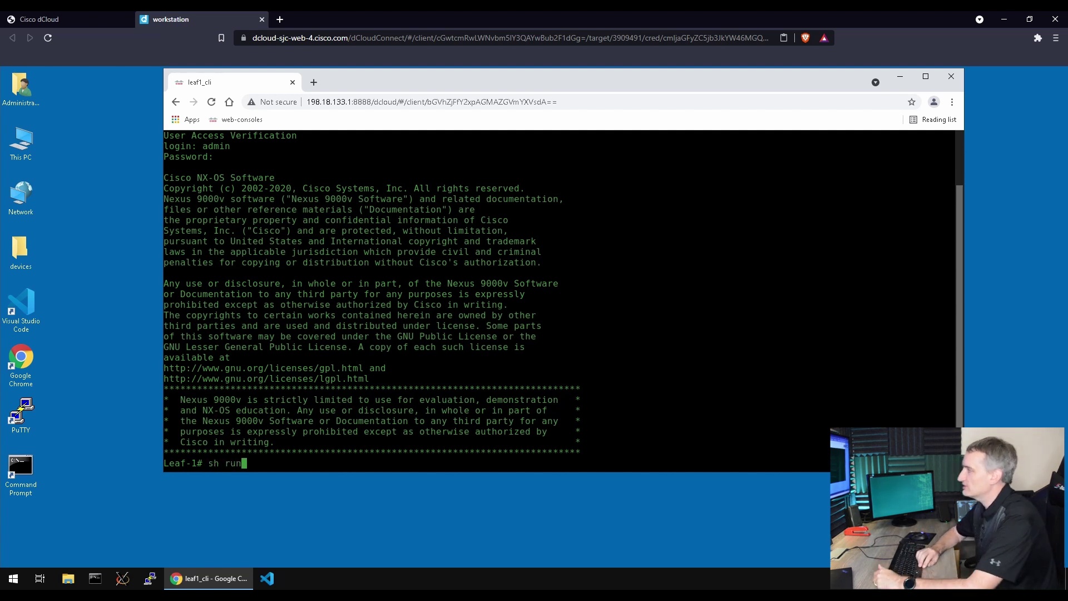
pyautogui.press('Return')
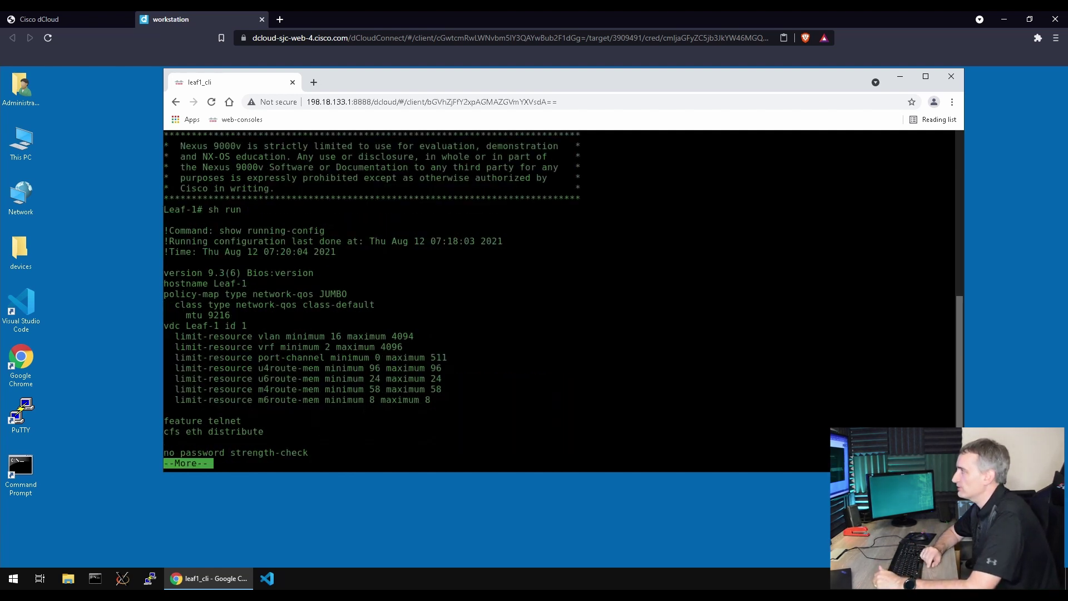
pyautogui.press('space')
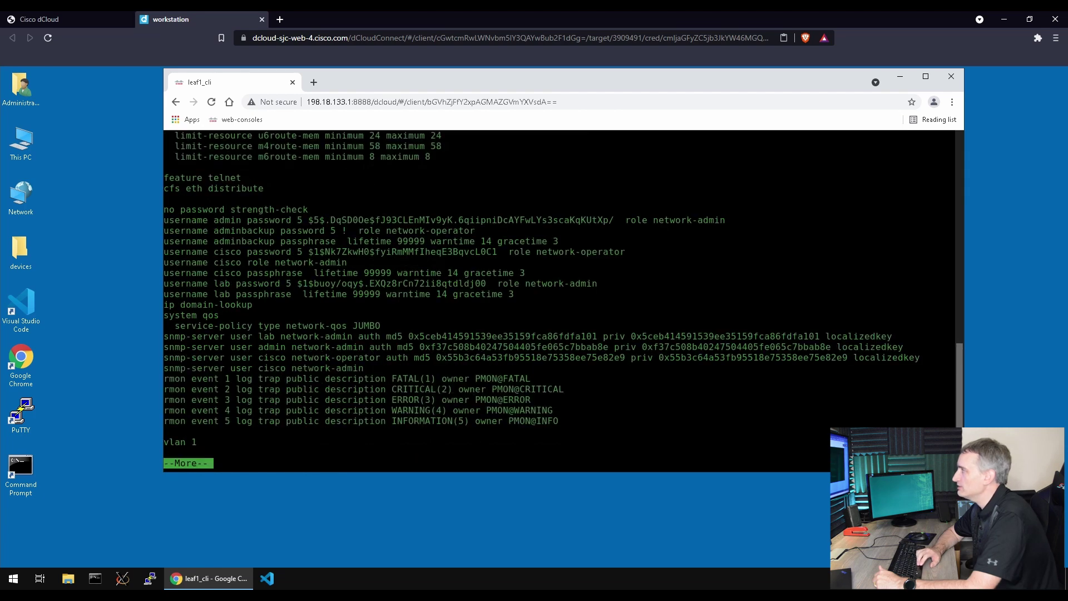
pyautogui.press('space')
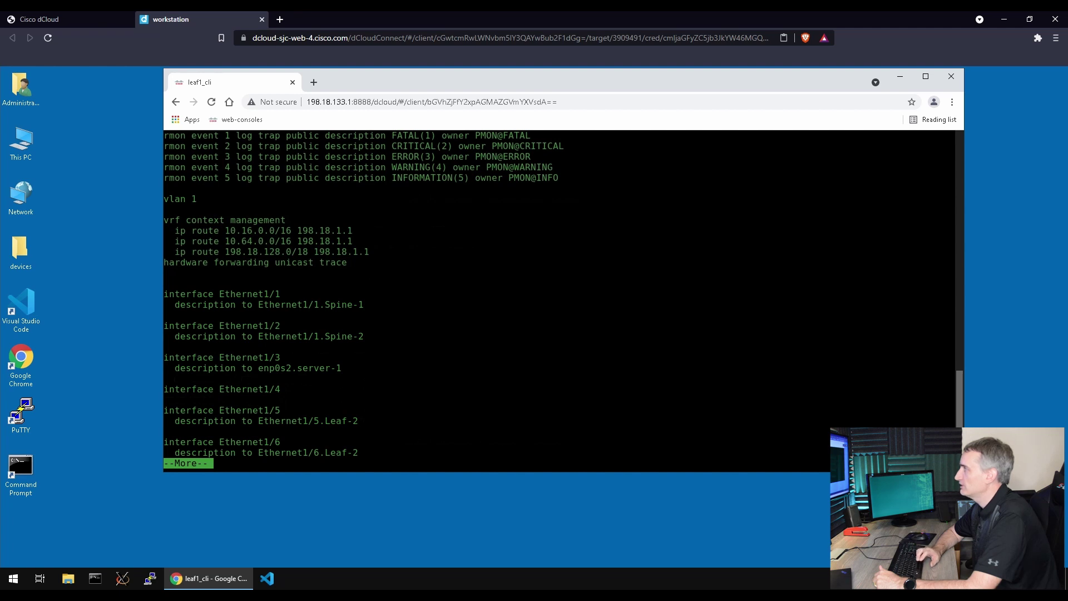
pyautogui.press('space')
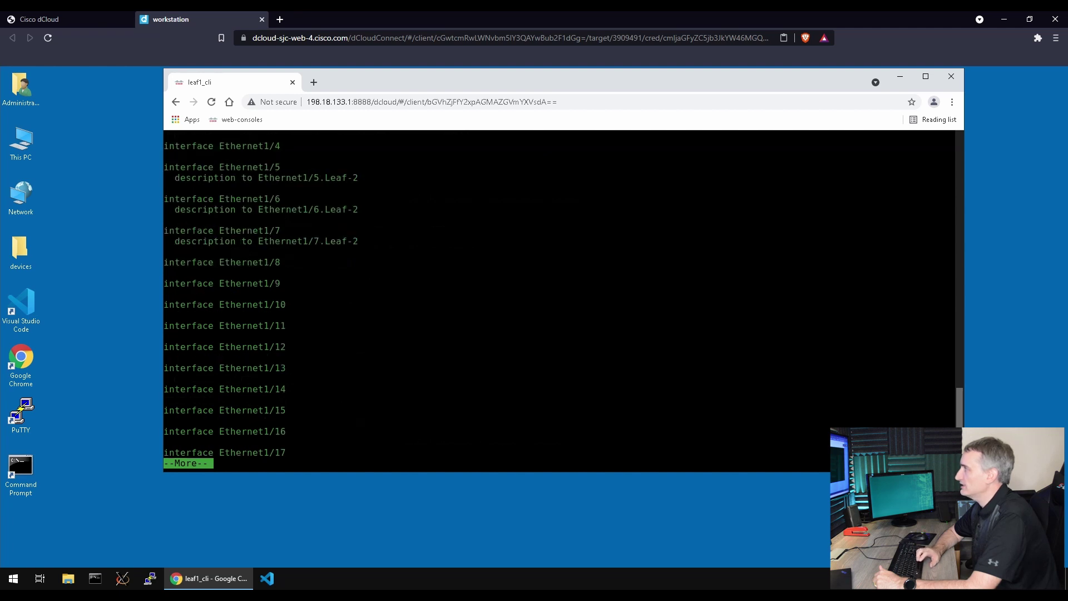
pyautogui.press('space')
pyautogui.press('space')
pyautogui.press('space')
pyautogui.press('space')
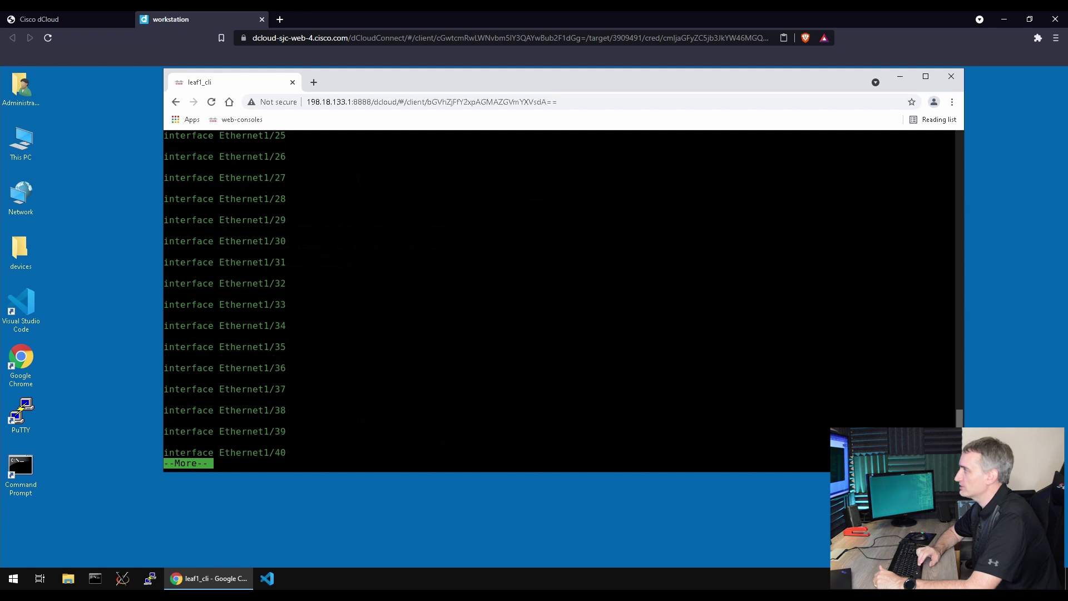
pyautogui.press('space')
pyautogui.press('space')
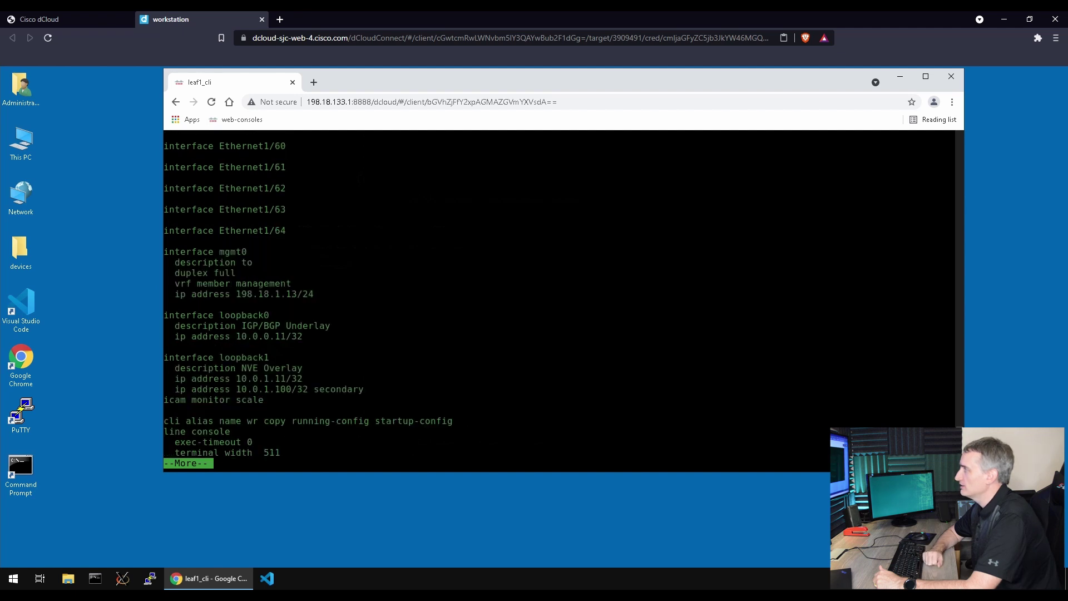
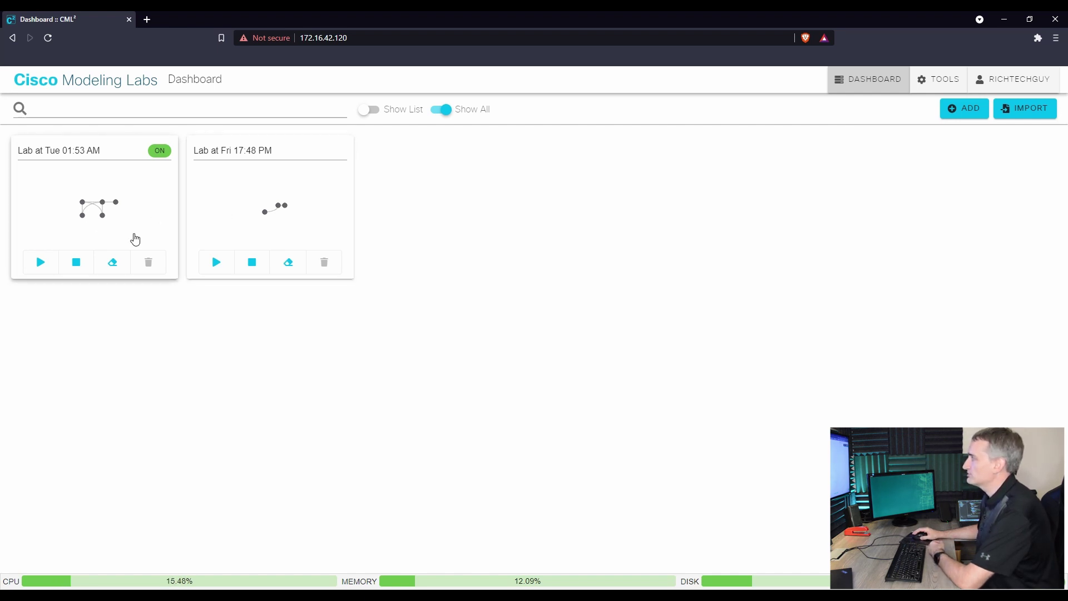
# - Glance at the Fri 17:48 PM lab, then return to the dashboard and open the Lab at Tue 01:53 AM
pyautogui.click(233, 222)
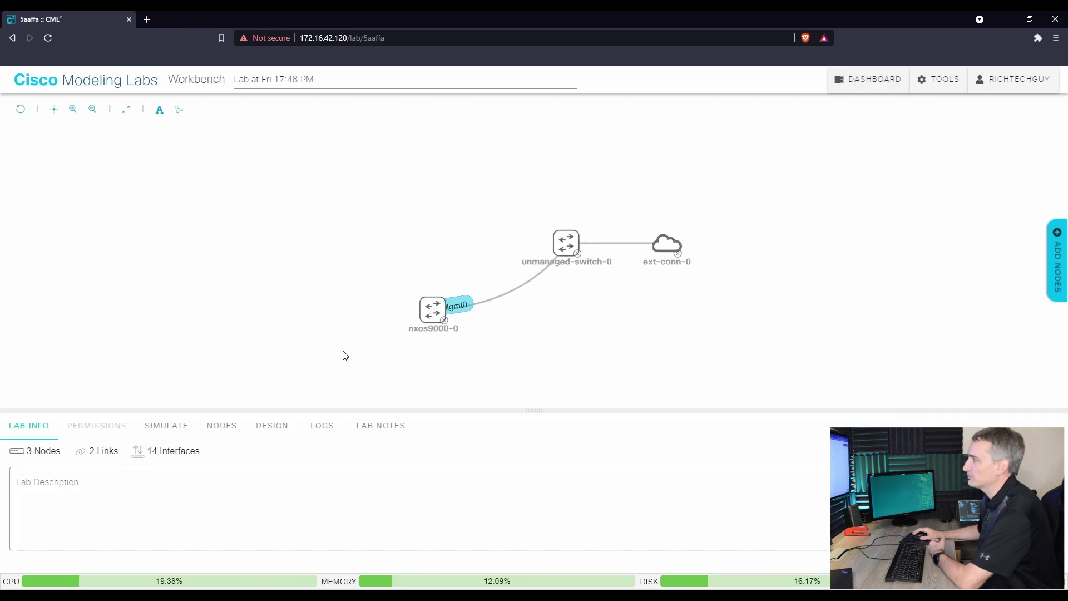
pyautogui.moveTo(433, 322)
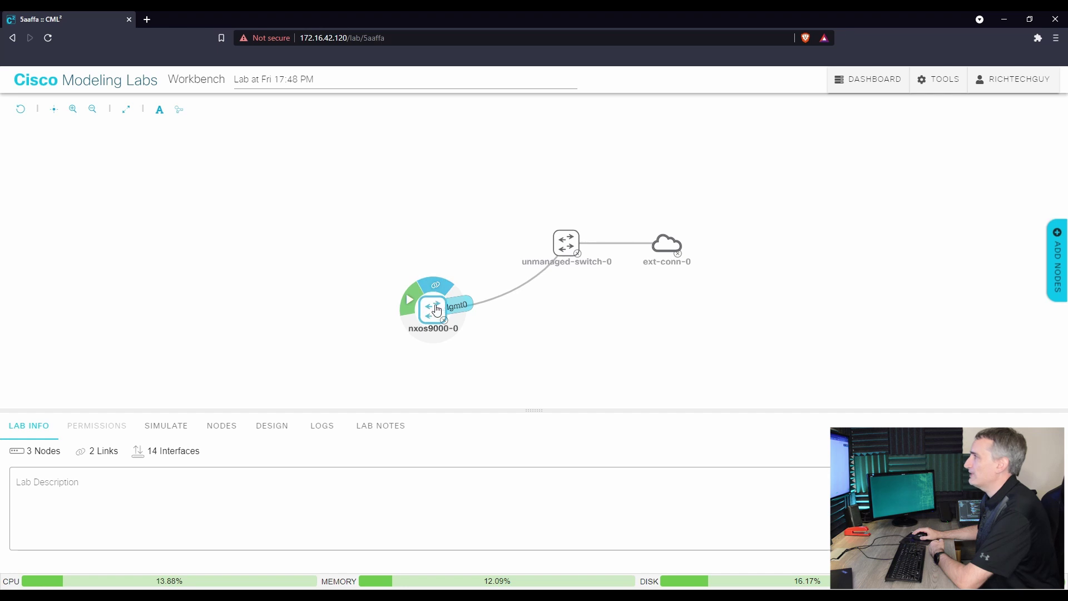
pyautogui.click(874, 81)
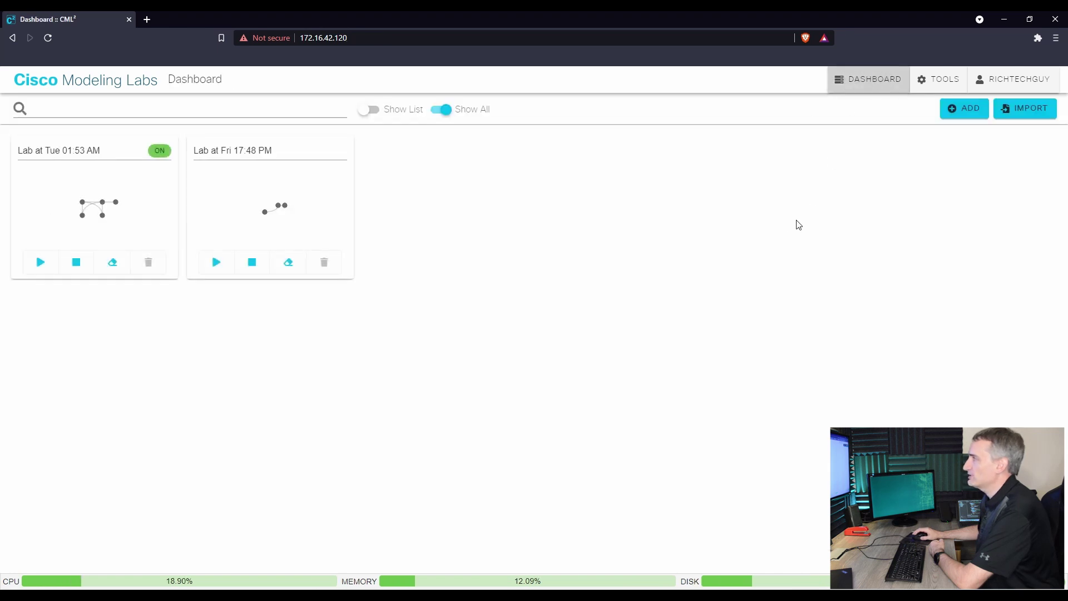
pyautogui.click(141, 217)
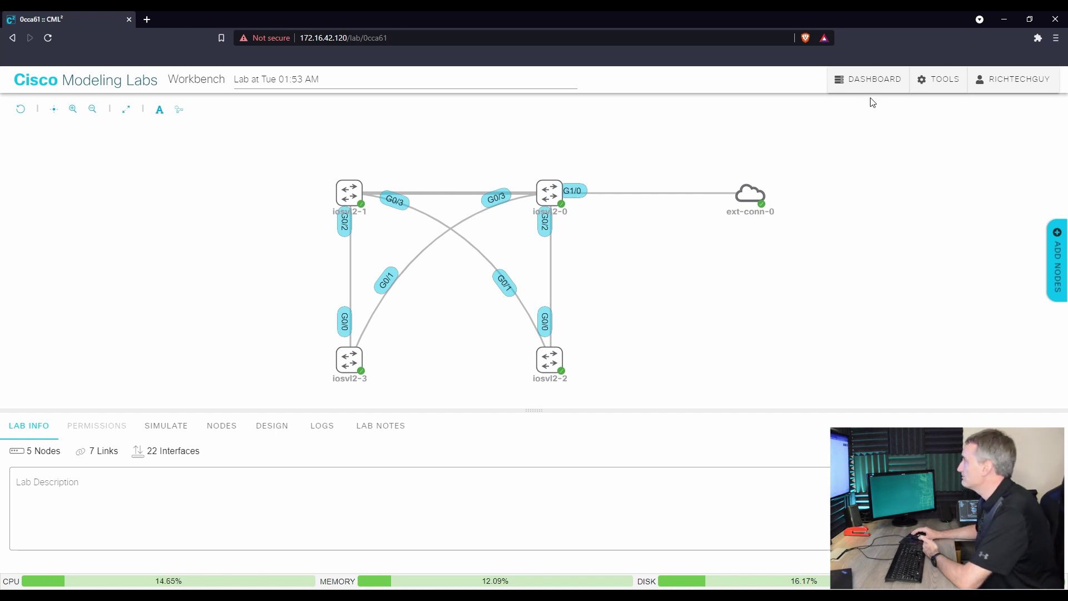
# - Reopen the Tue 01:53 AM lab from the dashboard and go to TOOLS > Node and Image Definitions
pyautogui.click(887, 78)
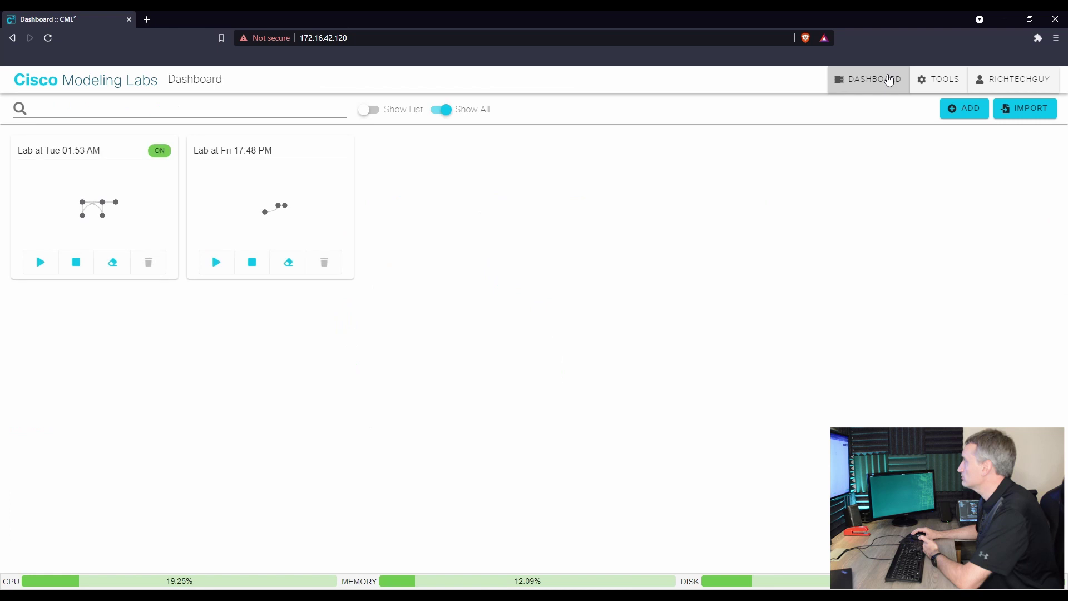
pyautogui.click(52, 219)
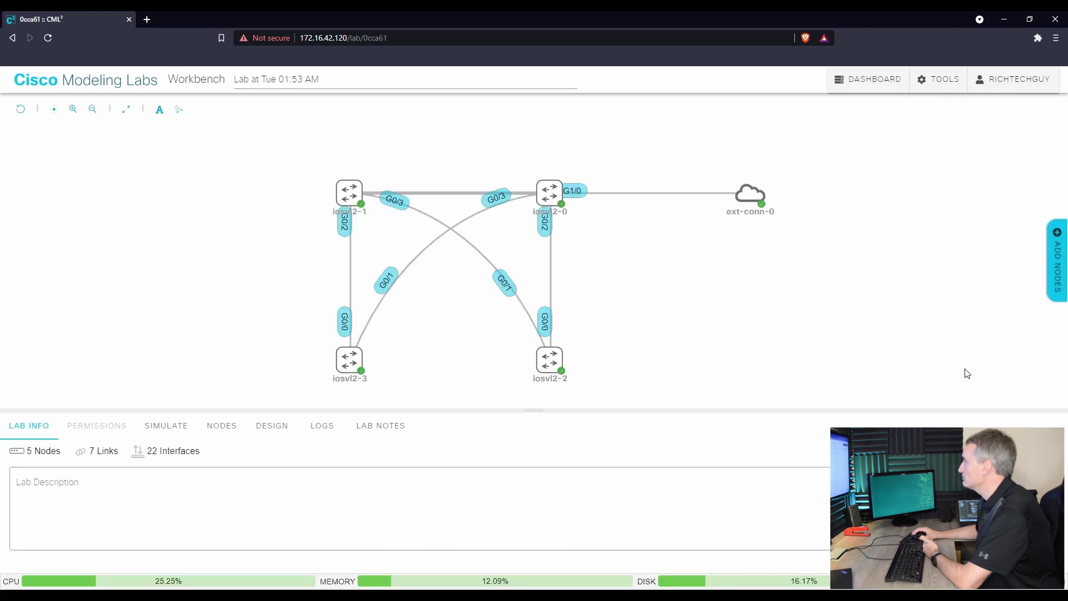
pyautogui.click(941, 81)
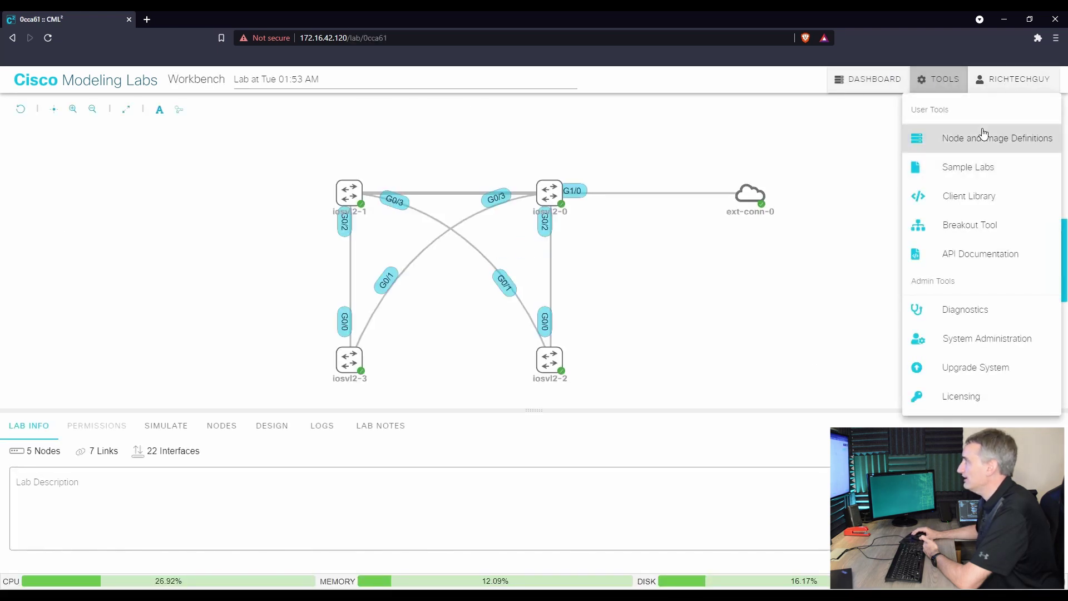
pyautogui.click(979, 138)
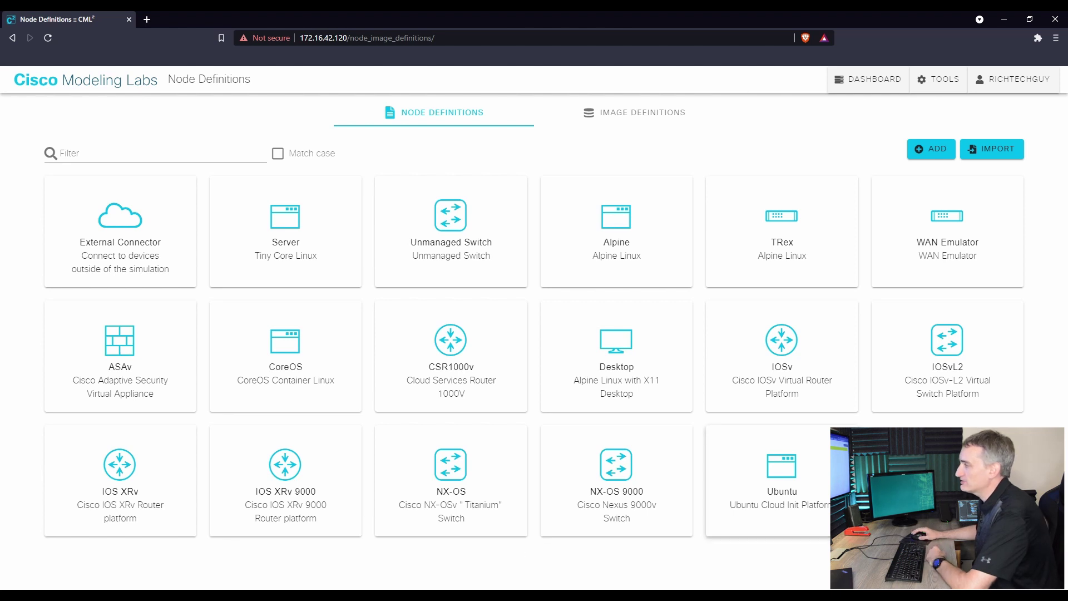
# - Open the IOSvL2 node definition and scroll through its settings
pyautogui.click(922, 378)
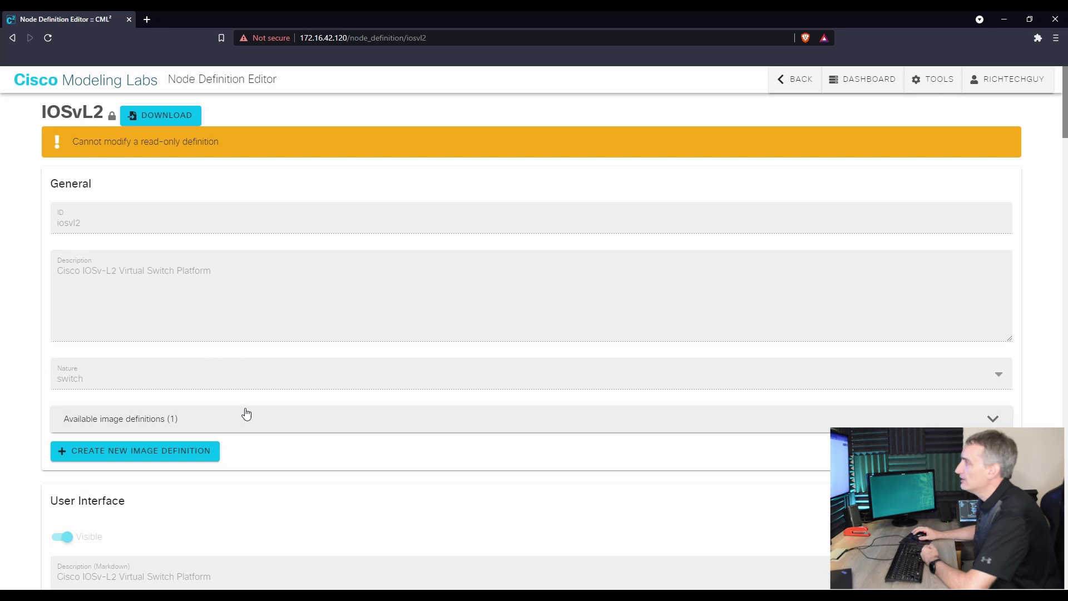
pyautogui.scroll(-10, 246, 416)
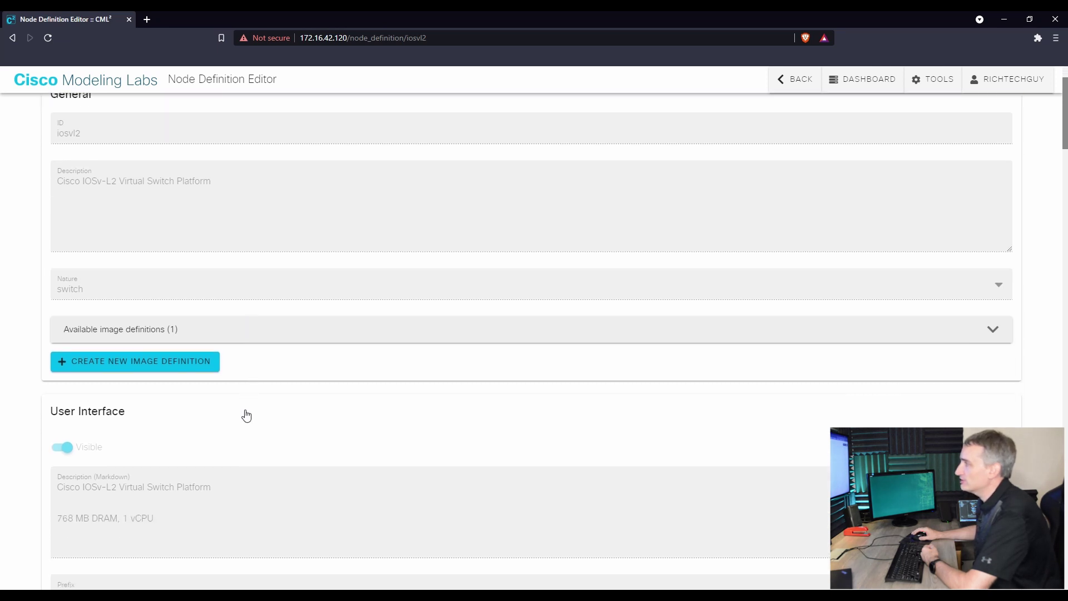
pyautogui.scroll(-2, 237, 393)
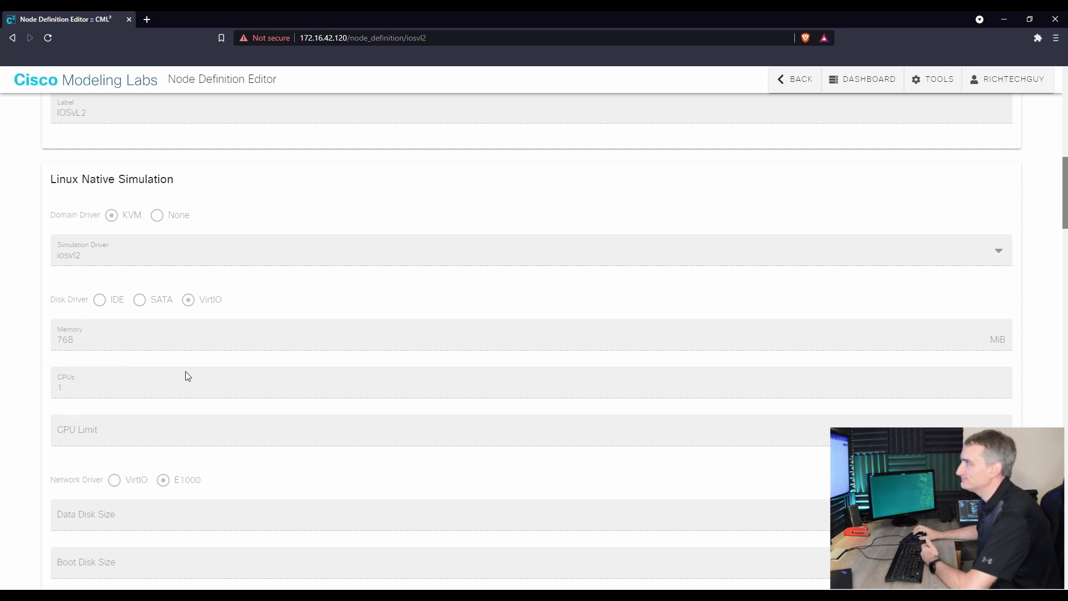
pyautogui.scroll(-5, 162, 445)
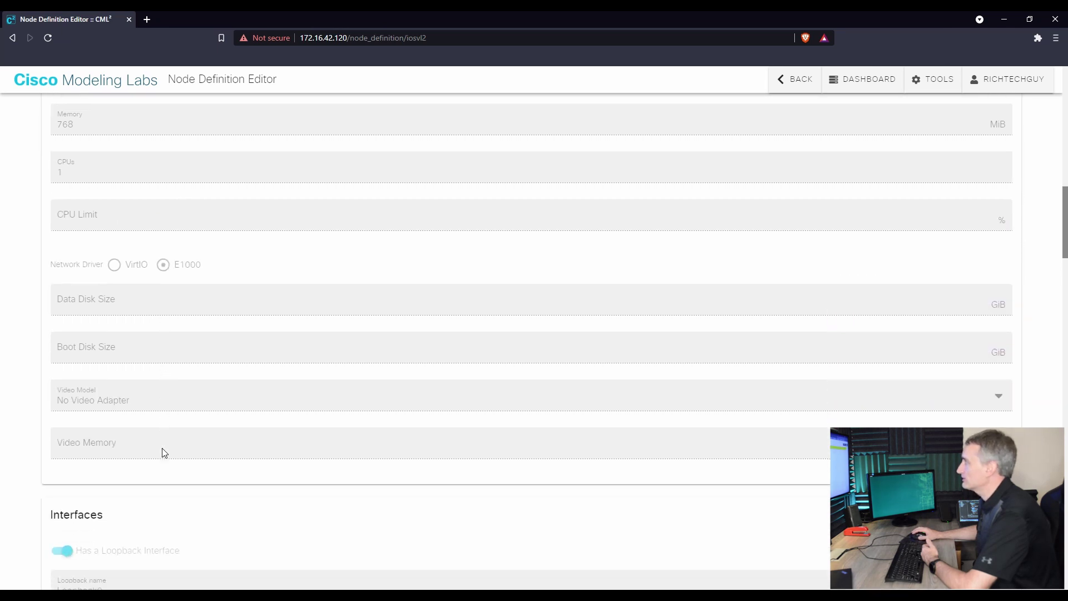
pyautogui.scroll(15, 191, 435)
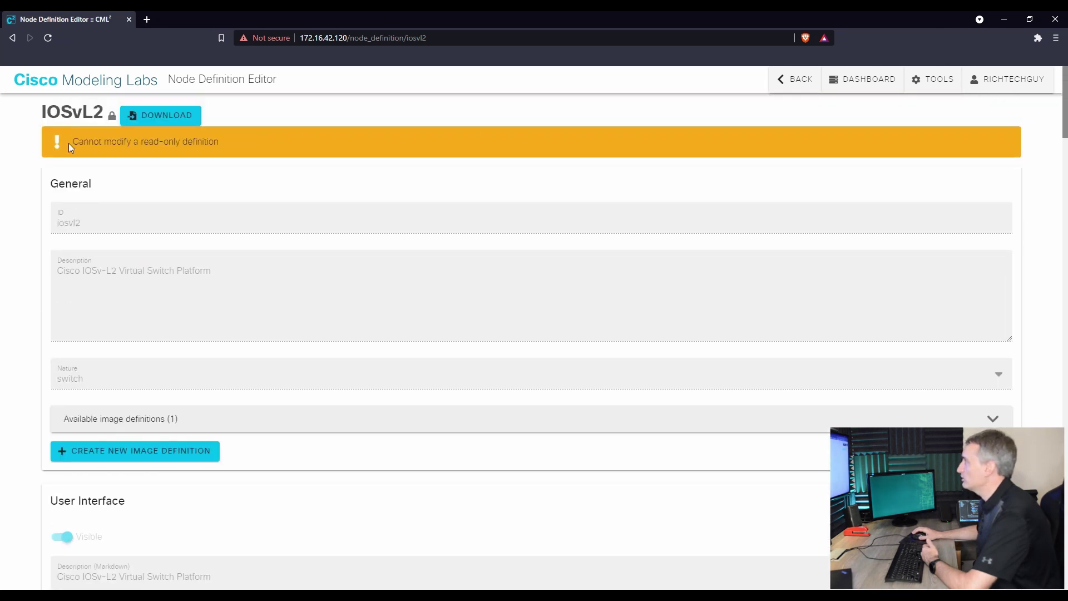
# - Return to the node definitions catalogue and open the NX-OS 9000 definition
pyautogui.click(926, 79)
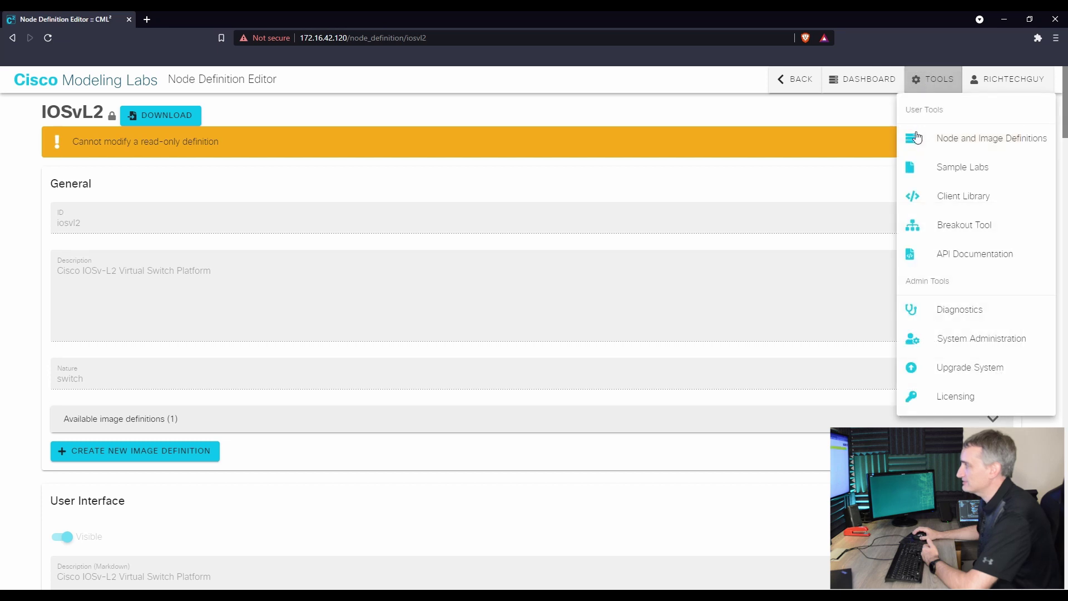
pyautogui.click(939, 144)
pyautogui.click(607, 490)
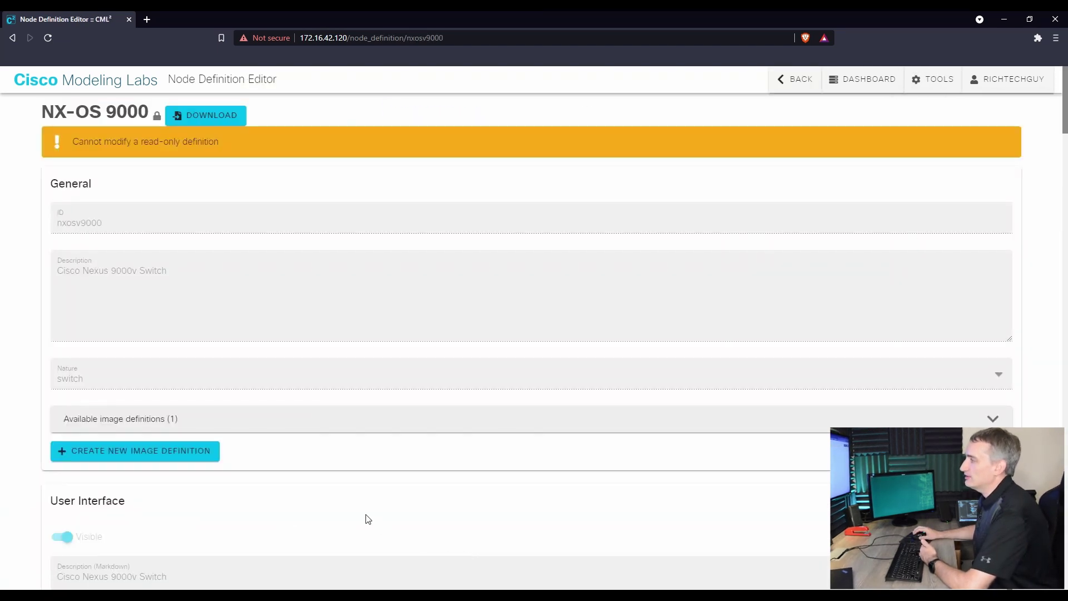
# - Scroll through the NX-OS 9000 definition, then go back to the labs dashboard
pyautogui.scroll(-5, 313, 382)
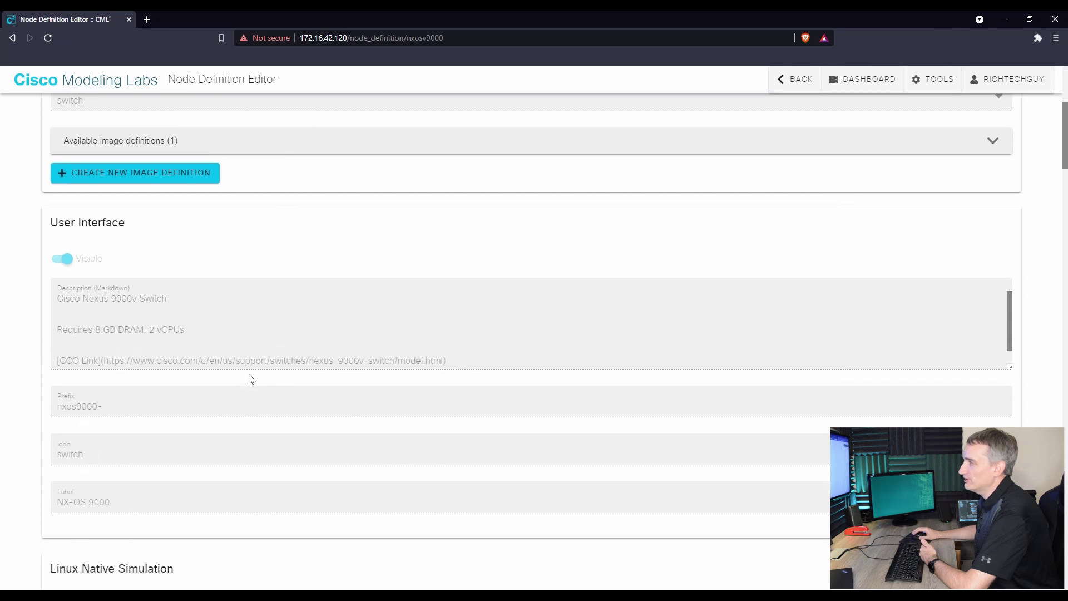
pyautogui.scroll(-7, 204, 398)
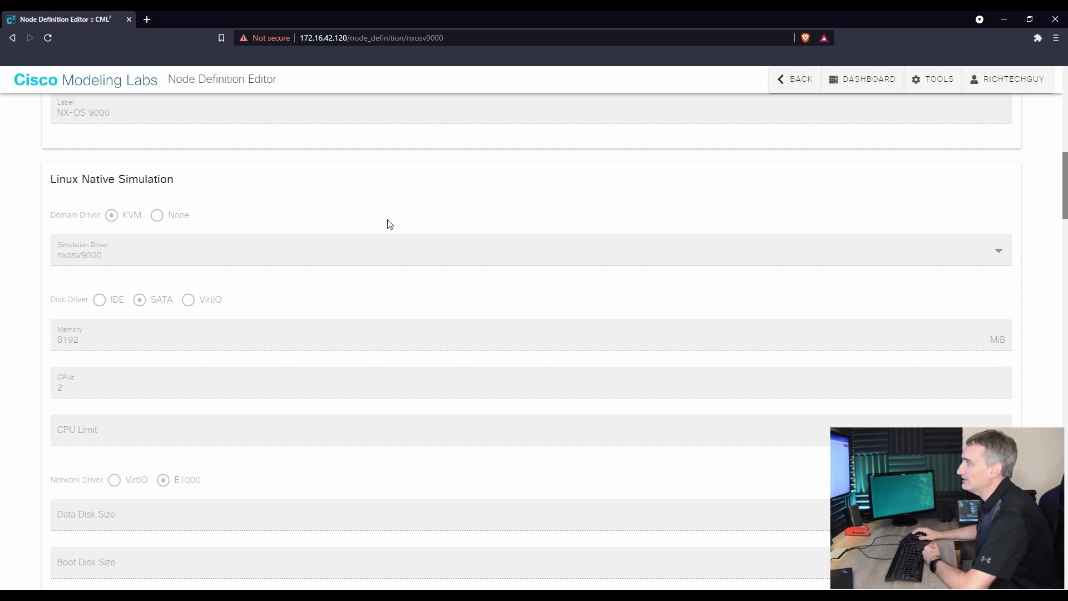
pyautogui.click(884, 85)
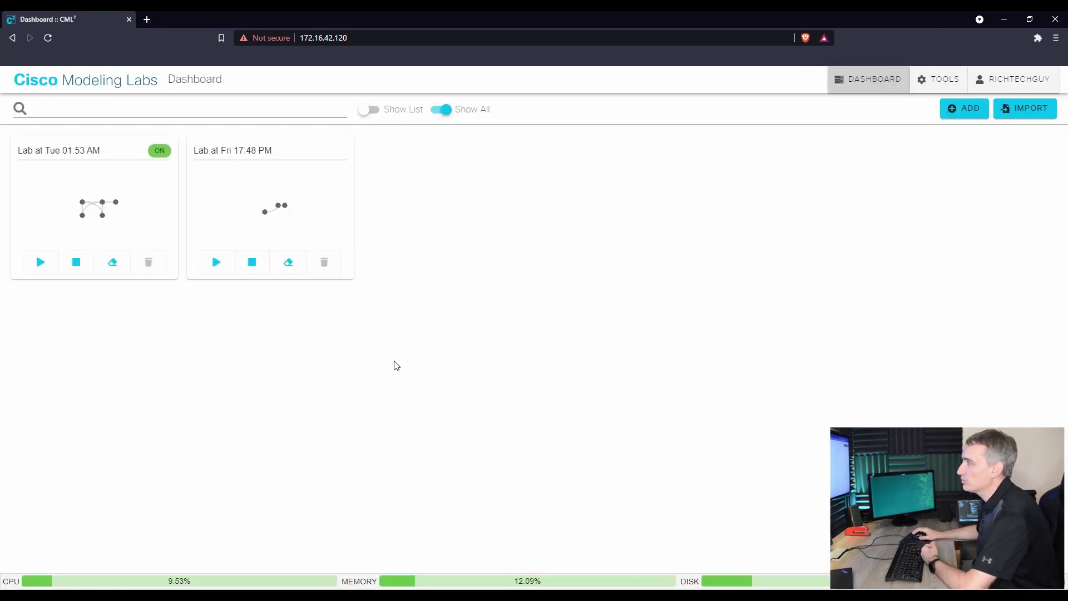
# - Check nxos9000-0 in the Fri 17:48 PM lab, then open the Tue 01:53 AM lab's ADD NODES palette
pyautogui.click(303, 233)
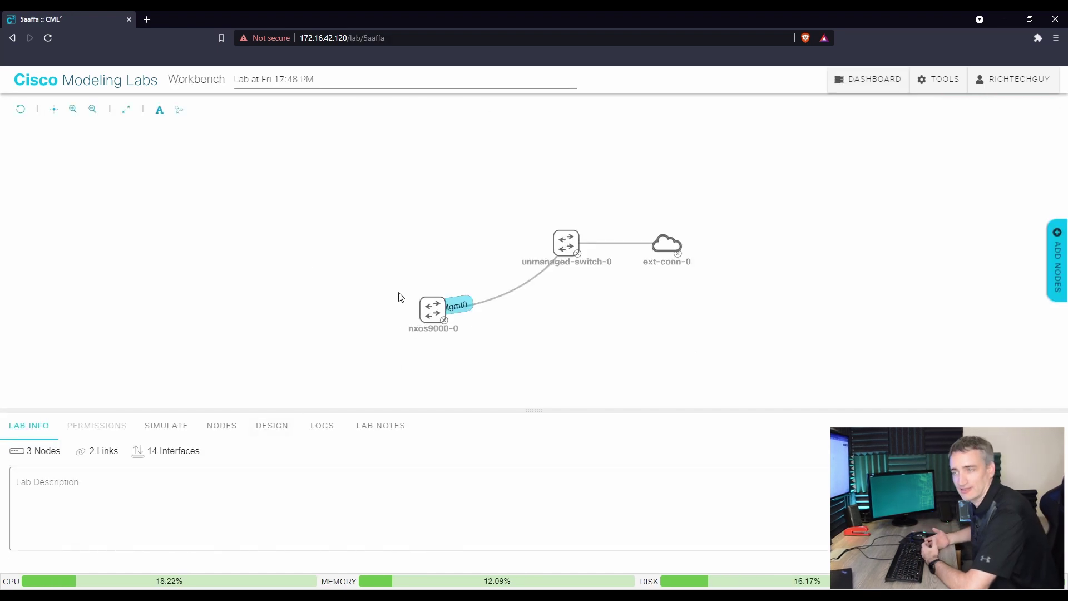
pyautogui.click(433, 327)
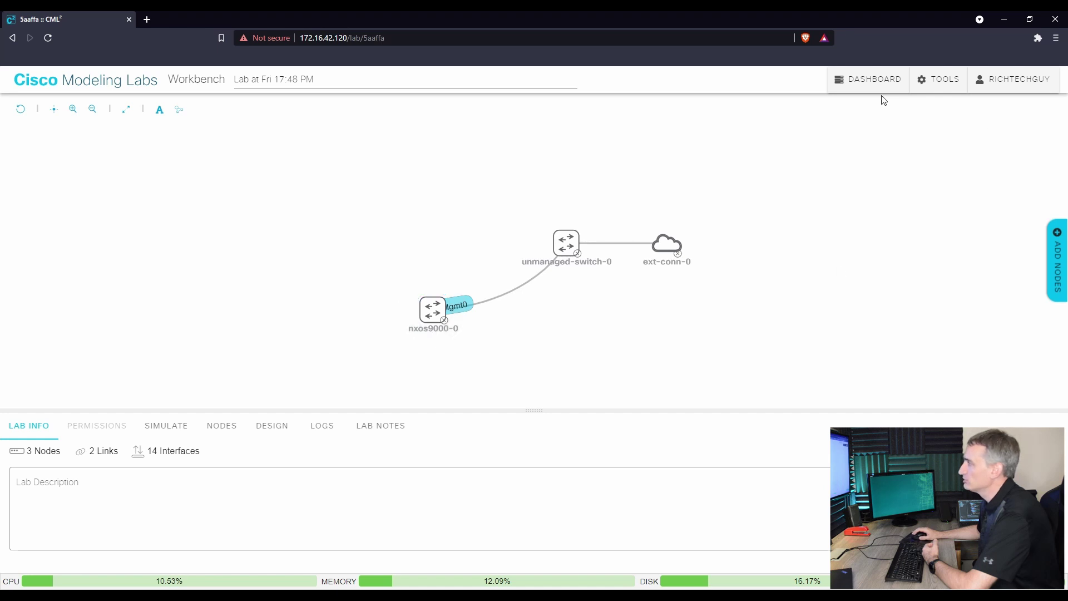
pyautogui.click(870, 85)
pyautogui.click(80, 228)
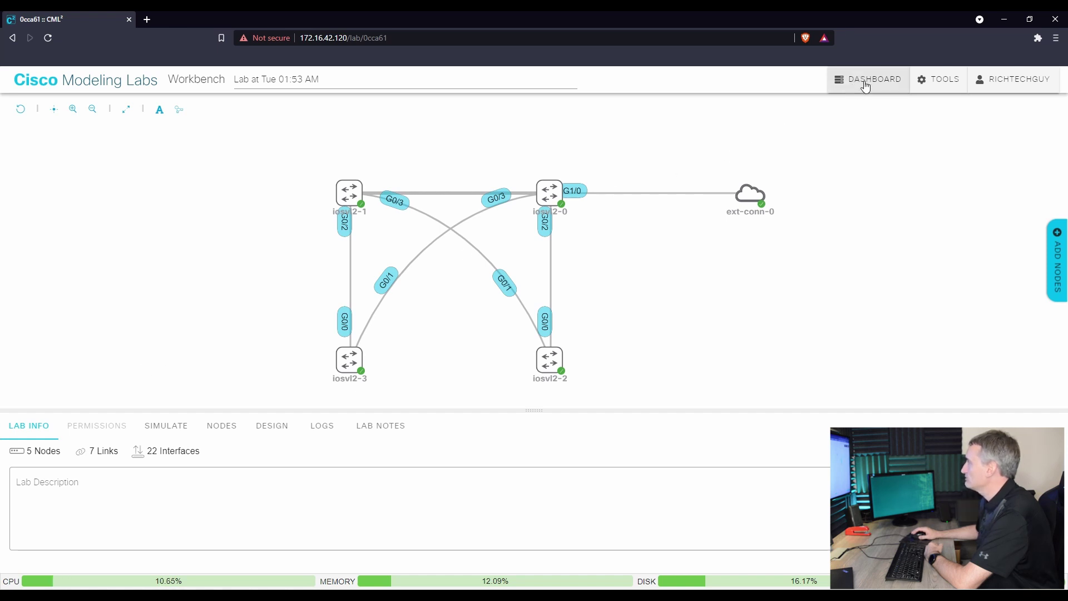
pyautogui.click(1056, 256)
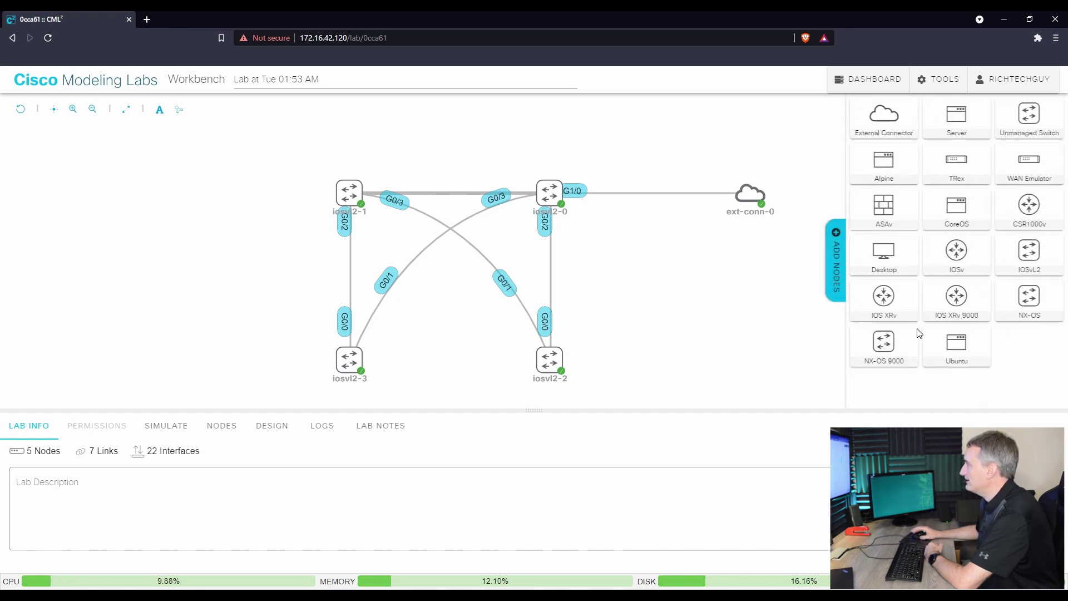
# - Place ASAv node asav-0 beside iosvl2-2 and link its GigE0/0 to iosvl2-2's GigE0/2
pyautogui.moveTo(885, 214); pyautogui.dragTo(674, 323)
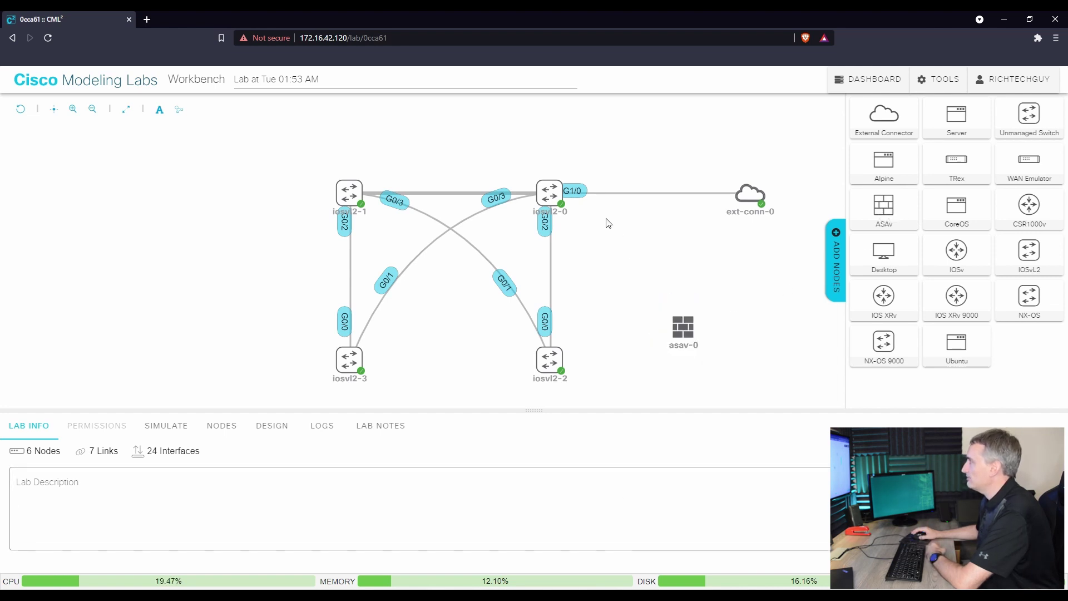
pyautogui.moveTo(558, 199)
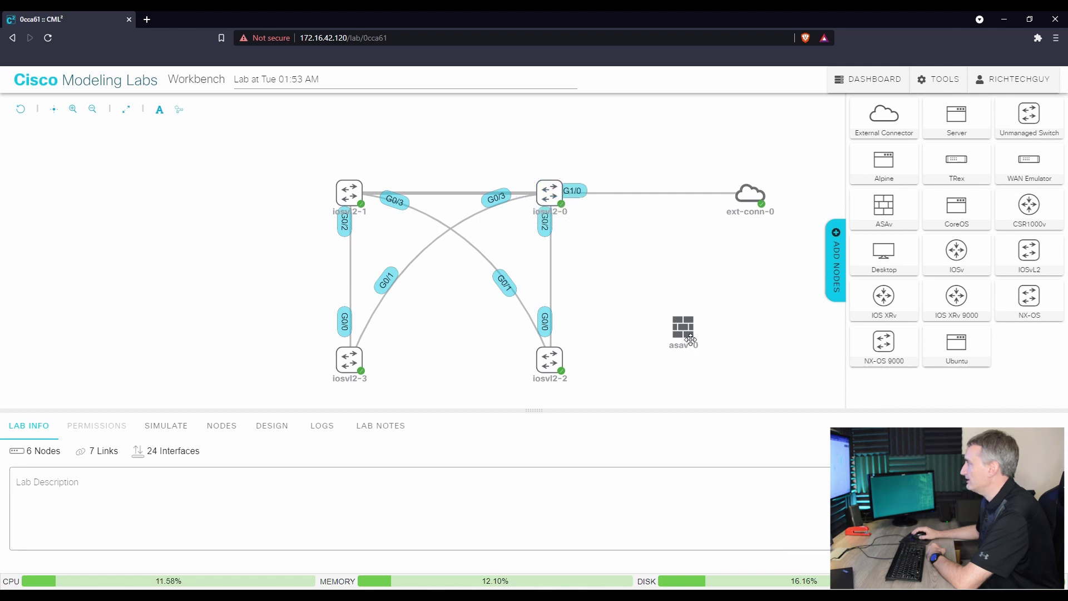
pyautogui.moveTo(687, 310)
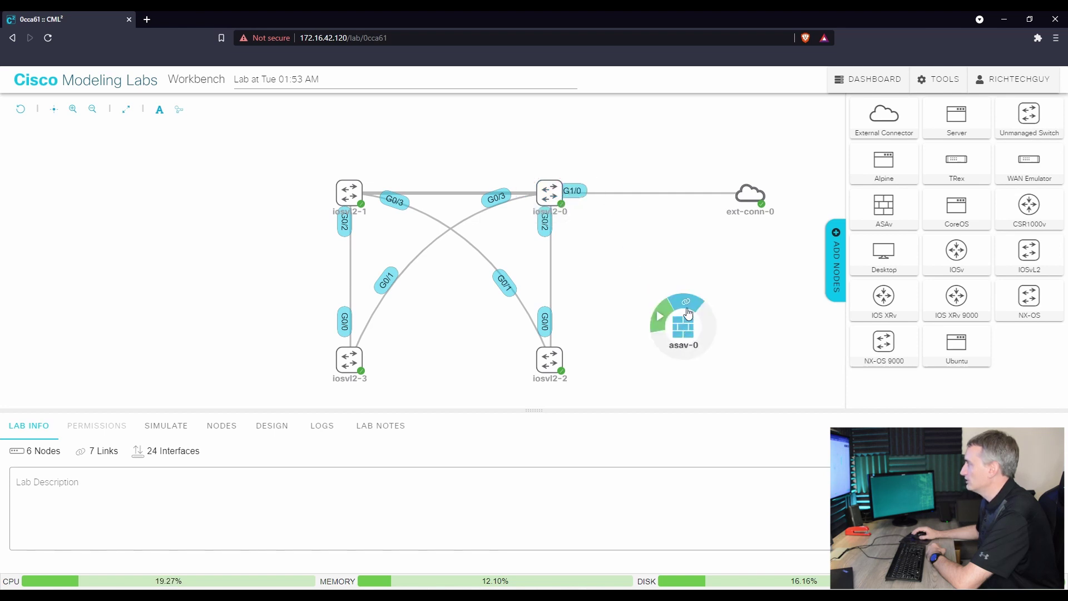
pyautogui.moveTo(686, 308); pyautogui.dragTo(549, 359)
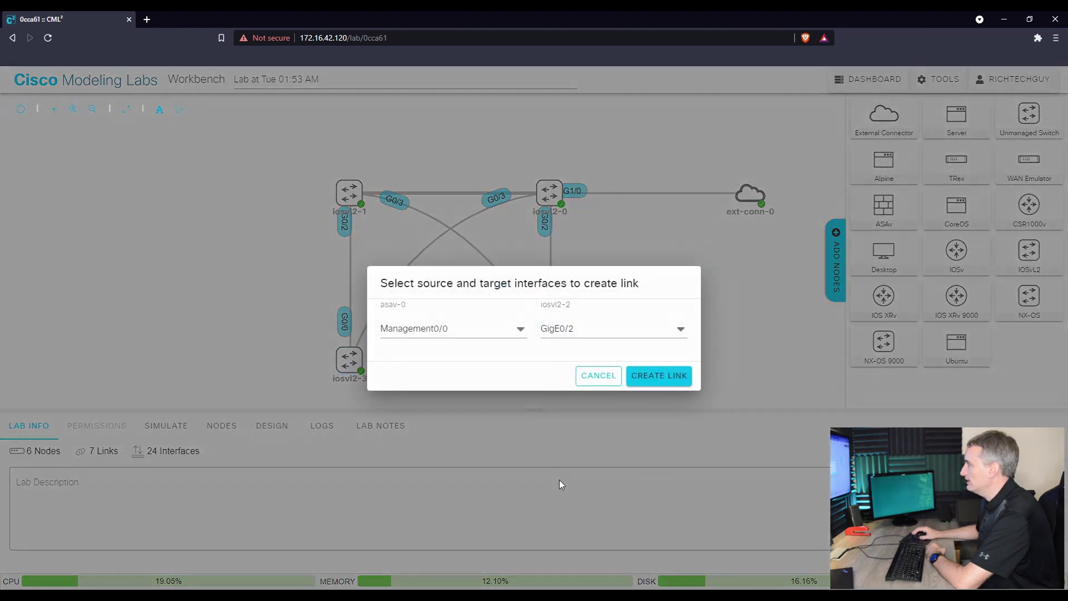
pyautogui.click(519, 329)
pyautogui.click(406, 367)
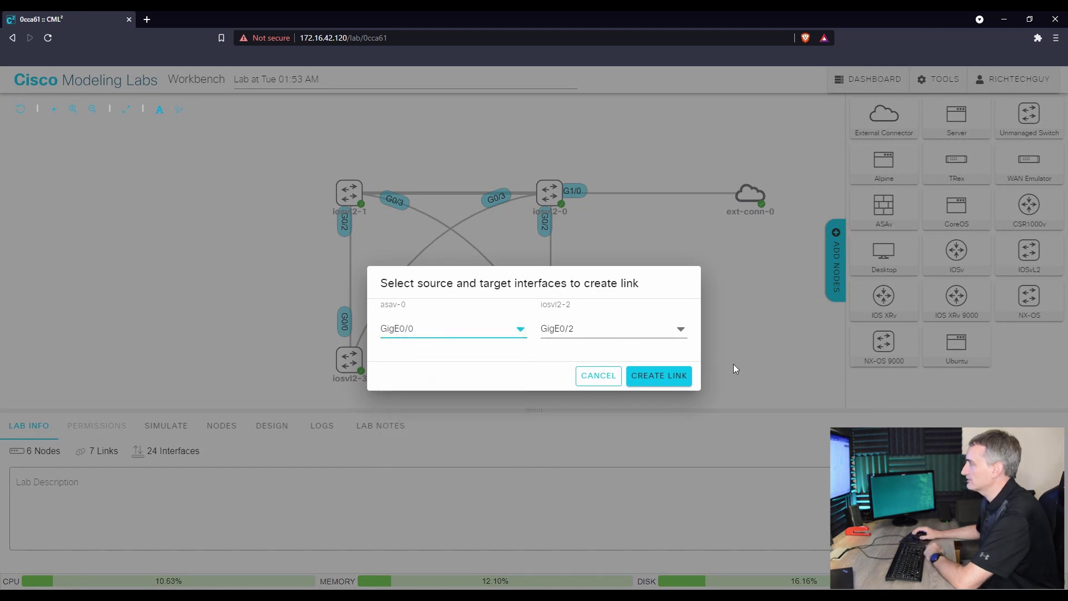
pyautogui.click(671, 376)
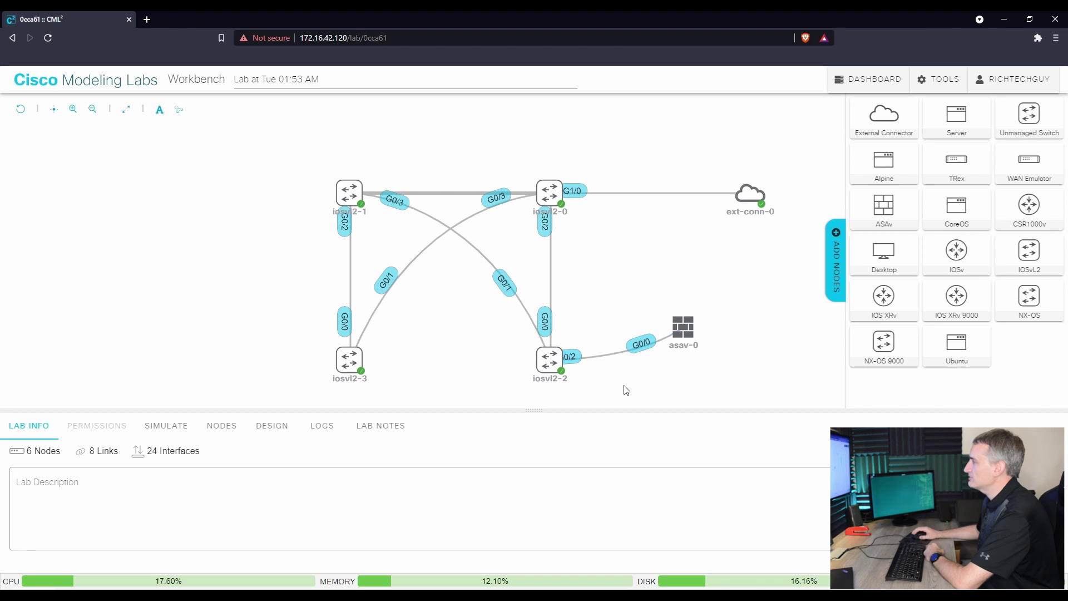
# - Open the iosvl2-0 console and wake it to show the IOSv banner and Username prompt
pyautogui.click(556, 195)
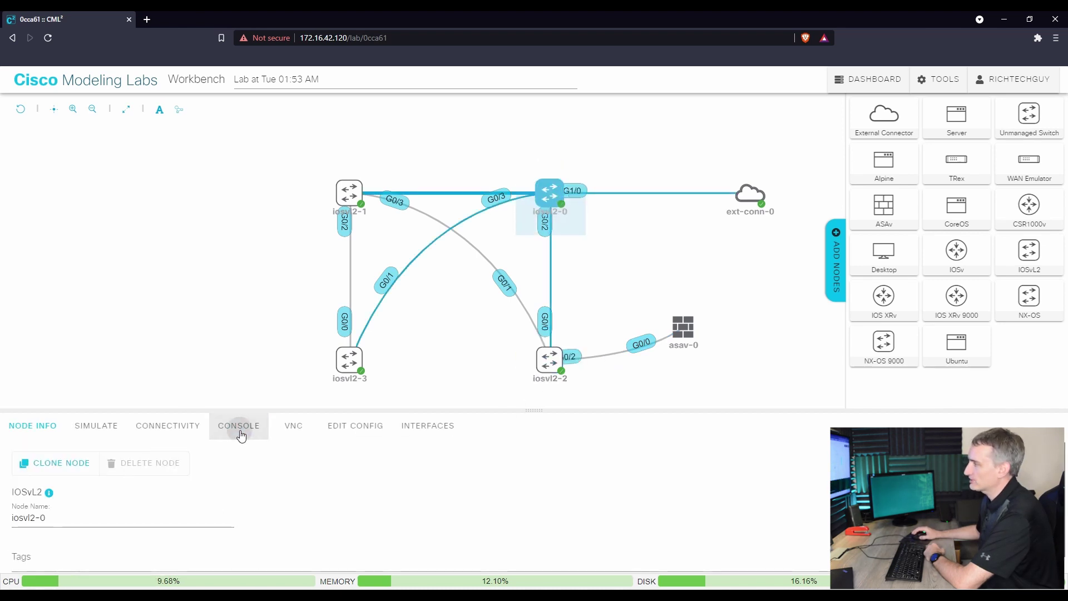
pyautogui.click(239, 427)
pyautogui.click(526, 518)
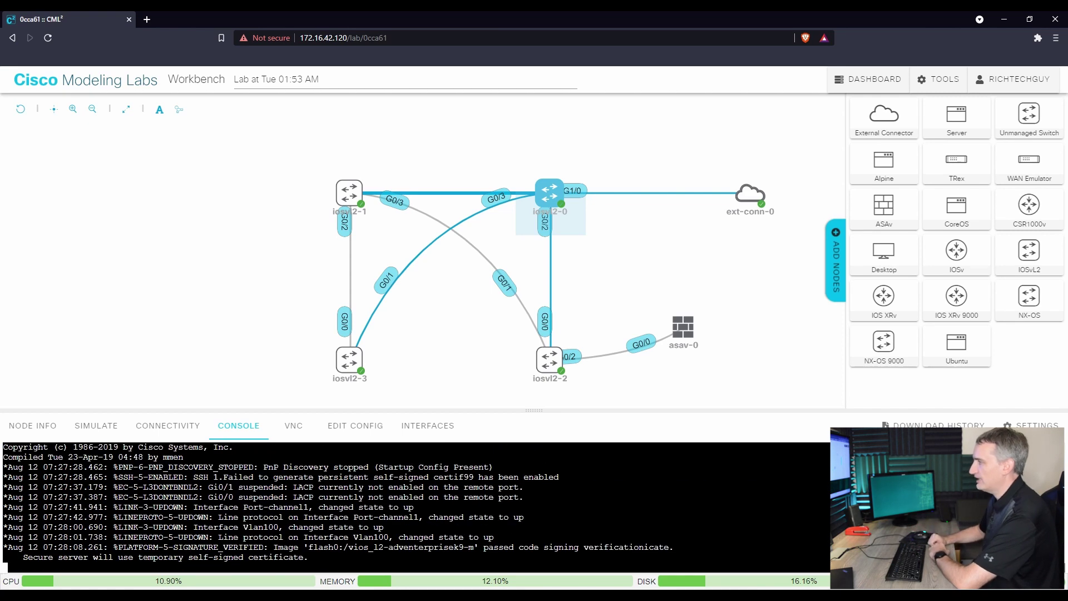
pyautogui.press('Return')
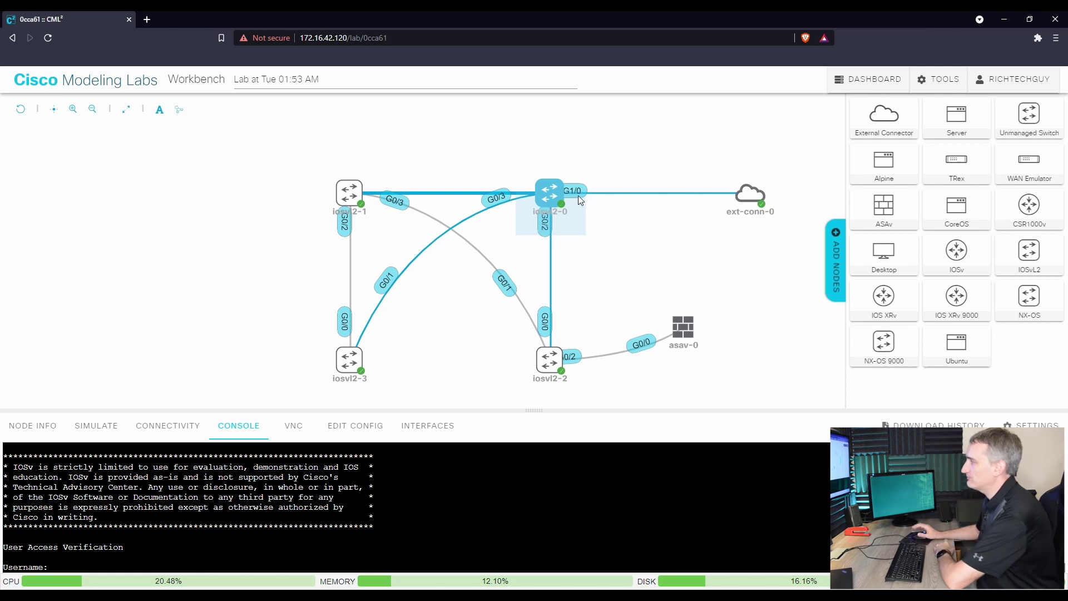
pyautogui.click(559, 198)
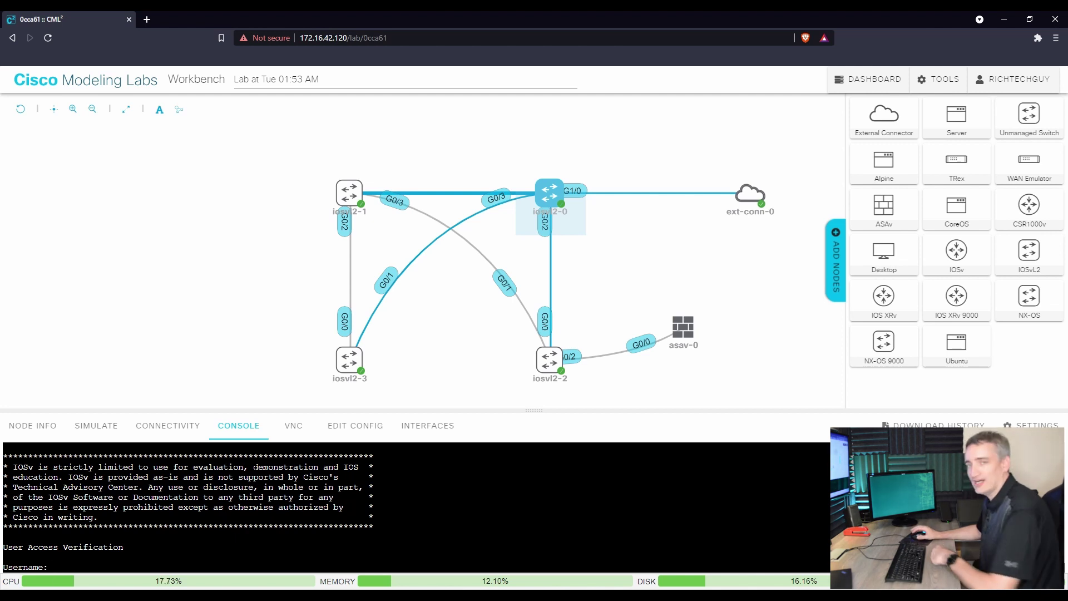
pyautogui.moveTo(749, 195)
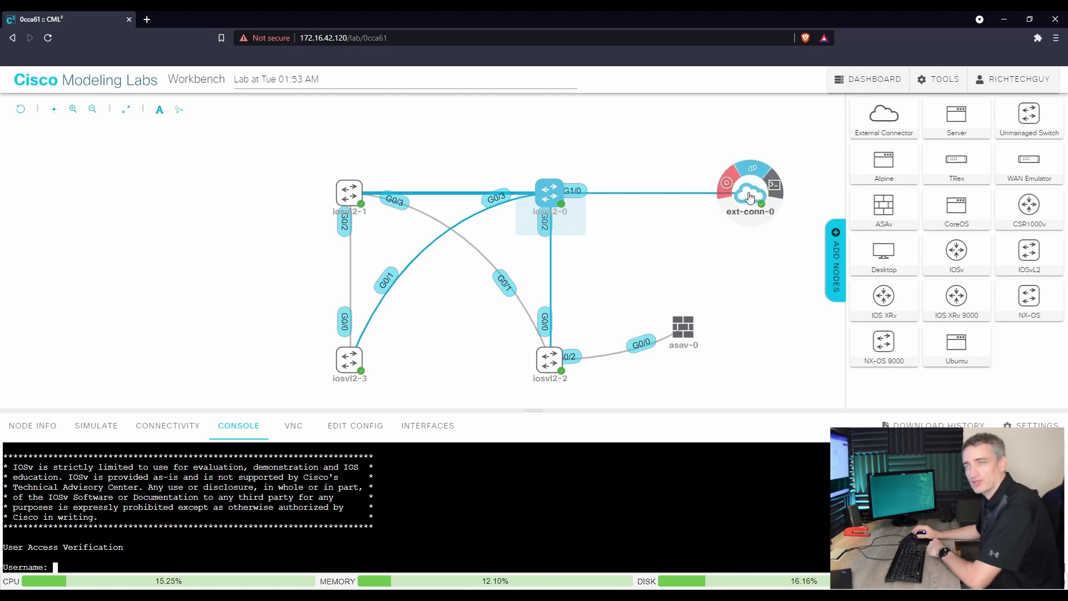